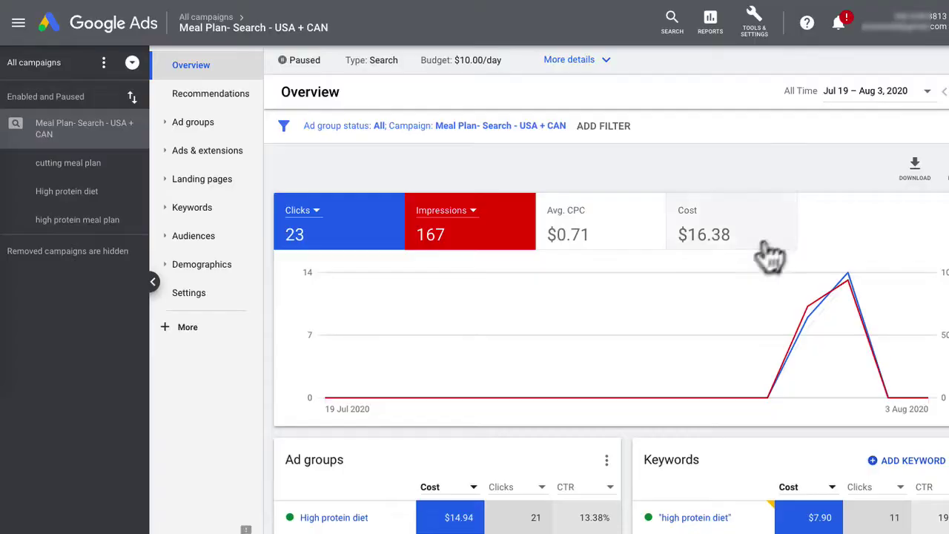
- Go to Tools & Settings > Measurement > Conversions and add a new conversion action
{"action": "left_click", "coordinate": [755, 31]}
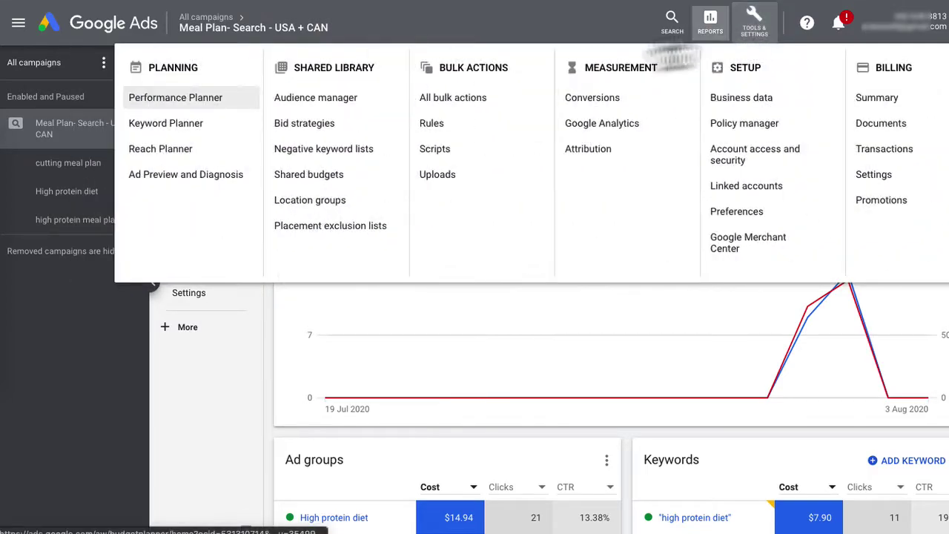
{"action": "left_click", "coordinate": [583, 110]}
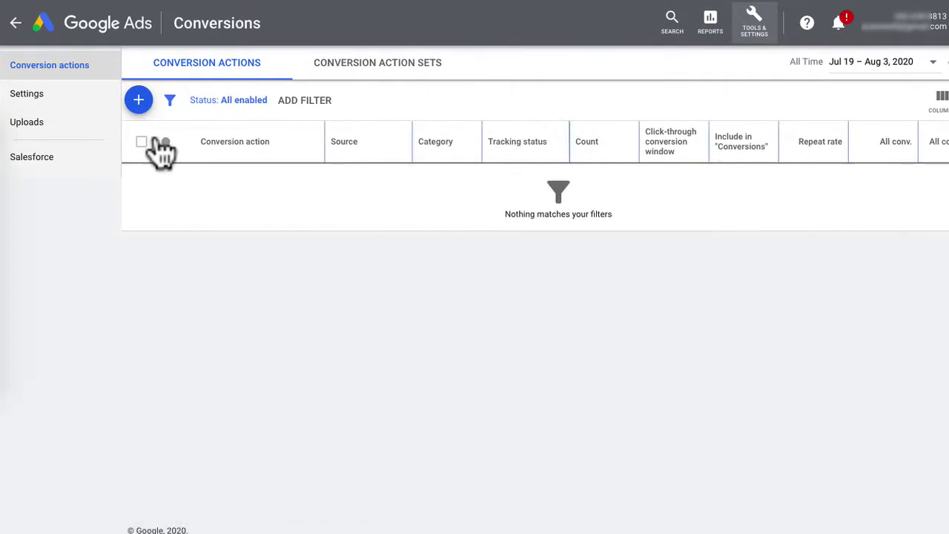
{"action": "left_click", "coordinate": [139, 101]}
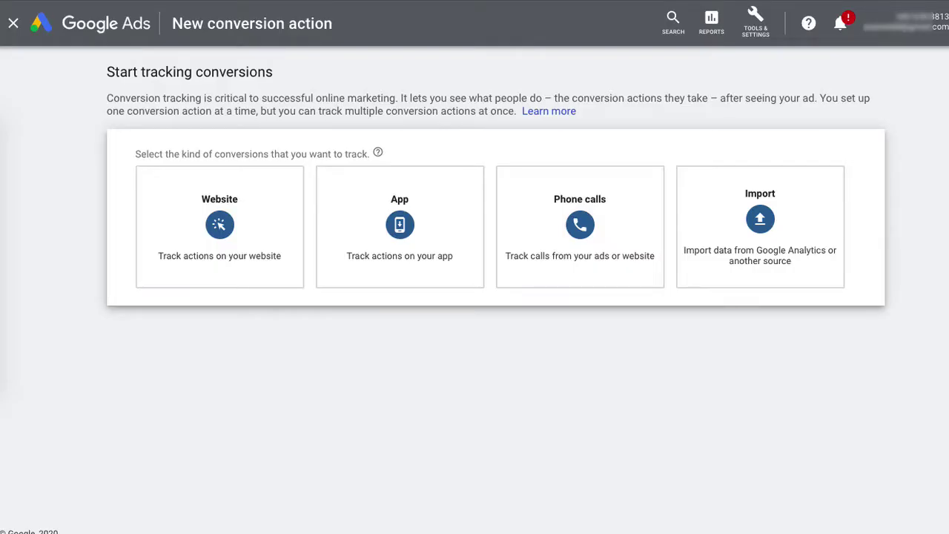
- Choose Website conversions and browse the Category list down to the leads categories
{"action": "left_click", "coordinate": [236, 289]}
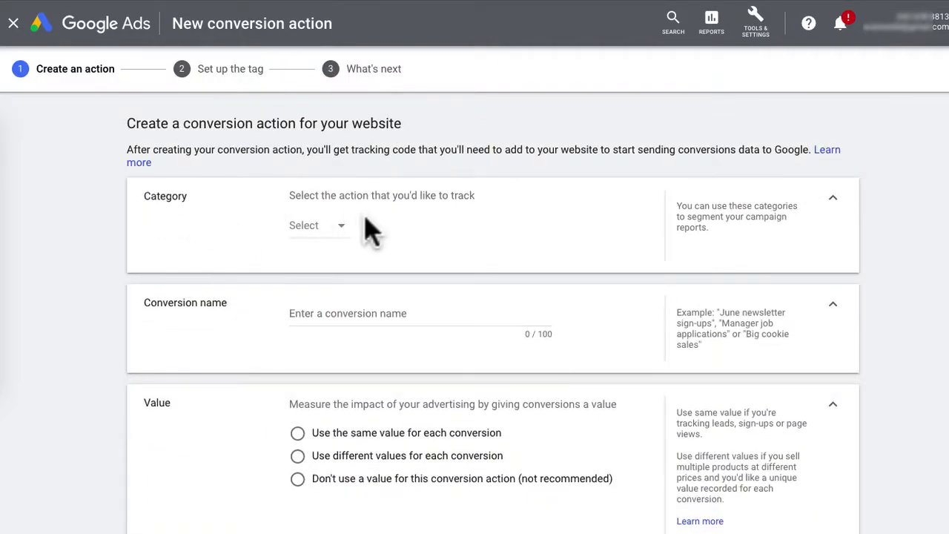
{"action": "left_click", "coordinate": [341, 227]}
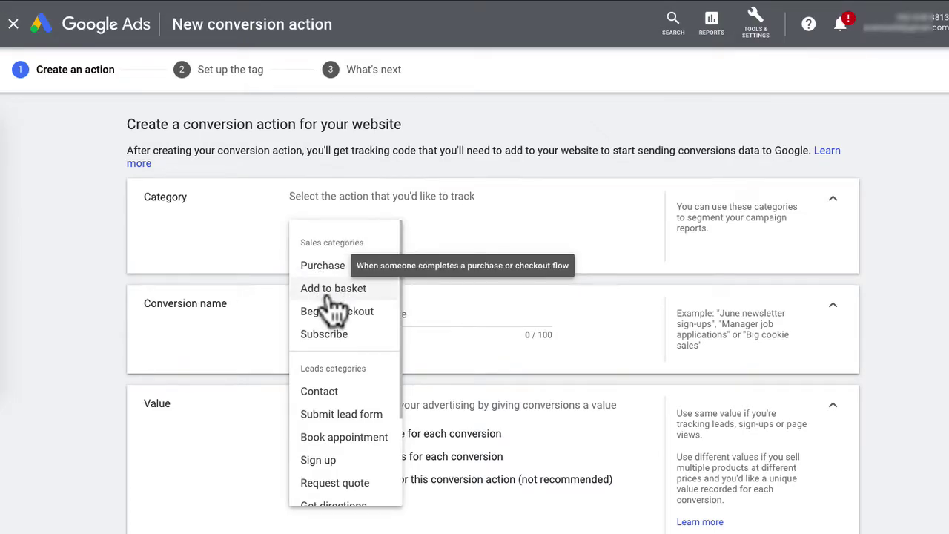
{"action": "scroll", "coordinate": [335, 348], "scroll_direction": "down", "scroll_amount": 1}
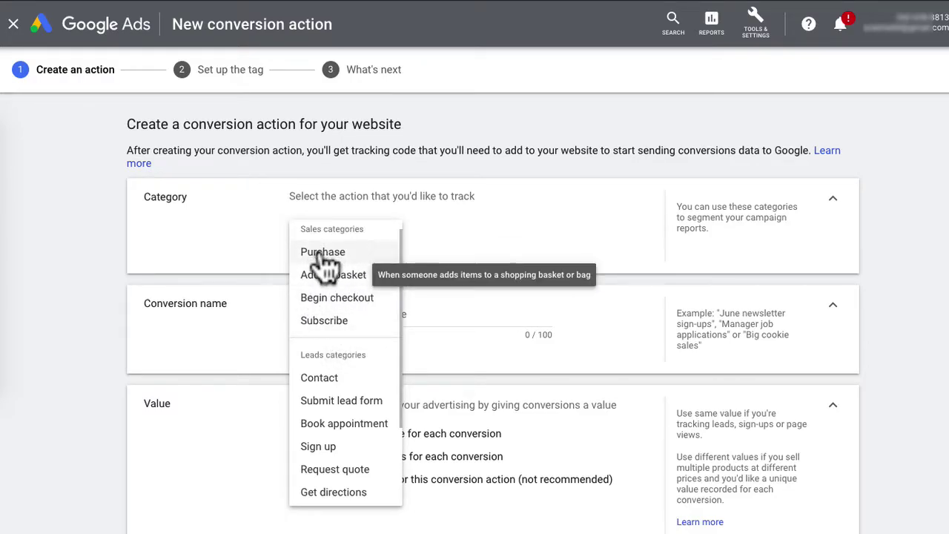
{"action": "scroll", "coordinate": [323, 261], "scroll_direction": "down", "scroll_amount": 5}
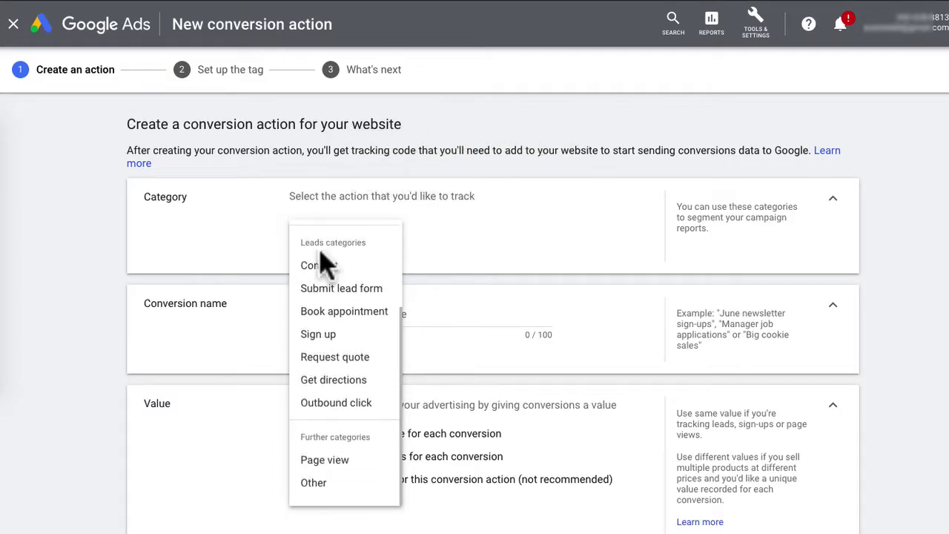
- Set category Sign up, name it 'Free Meal Plan Sign up', and use the same value per conversion
{"action": "left_click", "coordinate": [332, 342]}
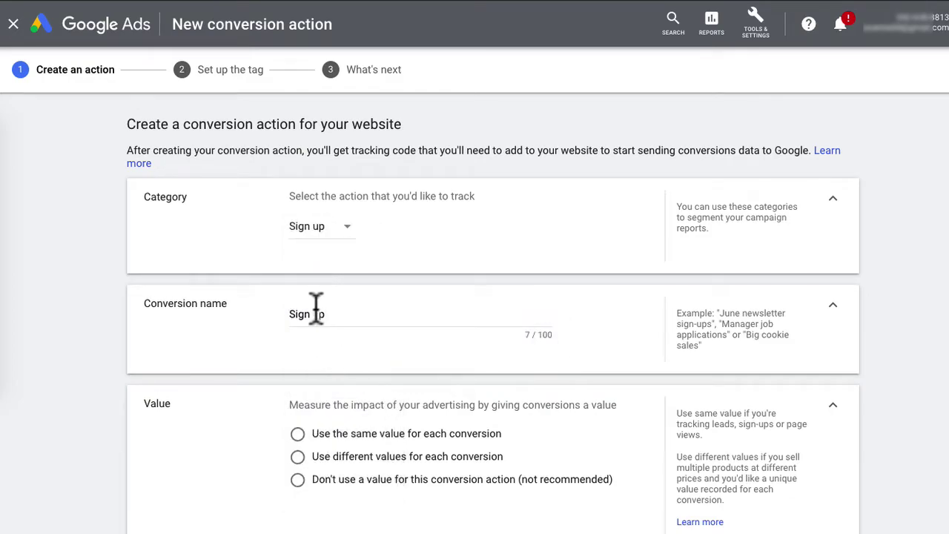
{"action": "double_click", "coordinate": [316, 311]}
{"action": "type", "text": "Free Meal Plan Sign"}
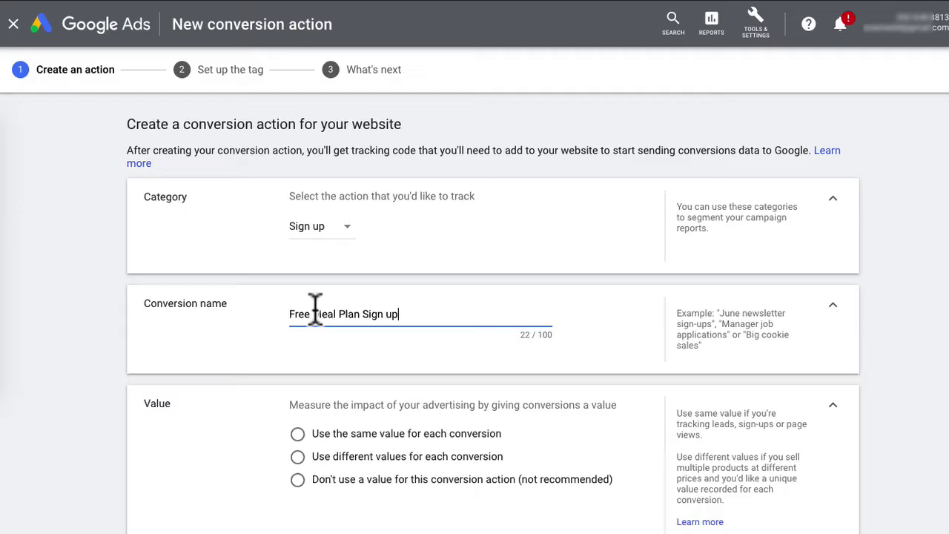
{"action": "scroll", "coordinate": [315, 307], "scroll_direction": "down", "scroll_amount": 3}
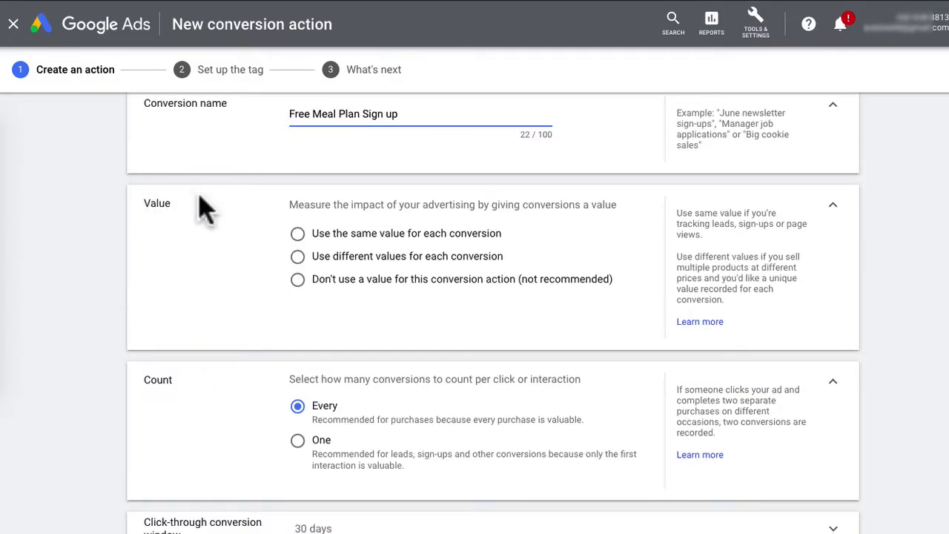
{"action": "left_click", "coordinate": [316, 235]}
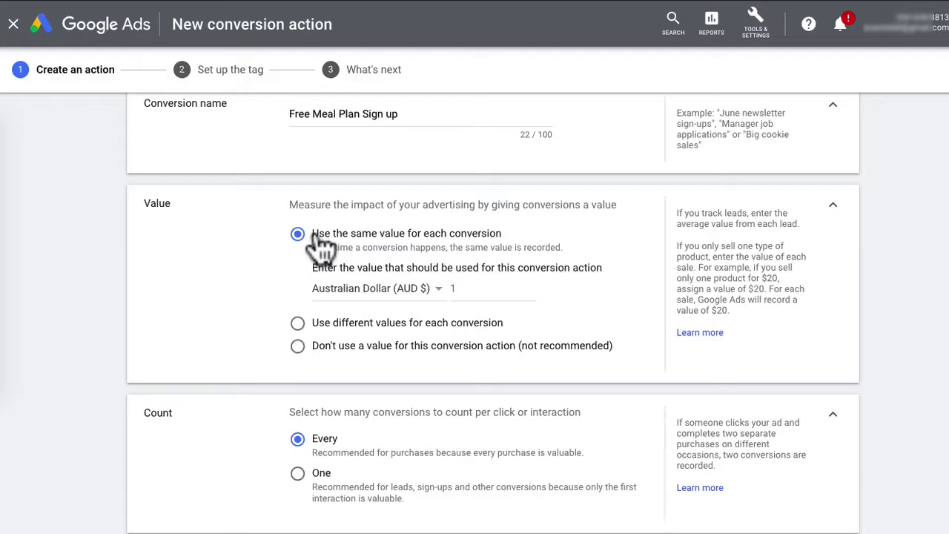
{"action": "left_click", "coordinate": [335, 324]}
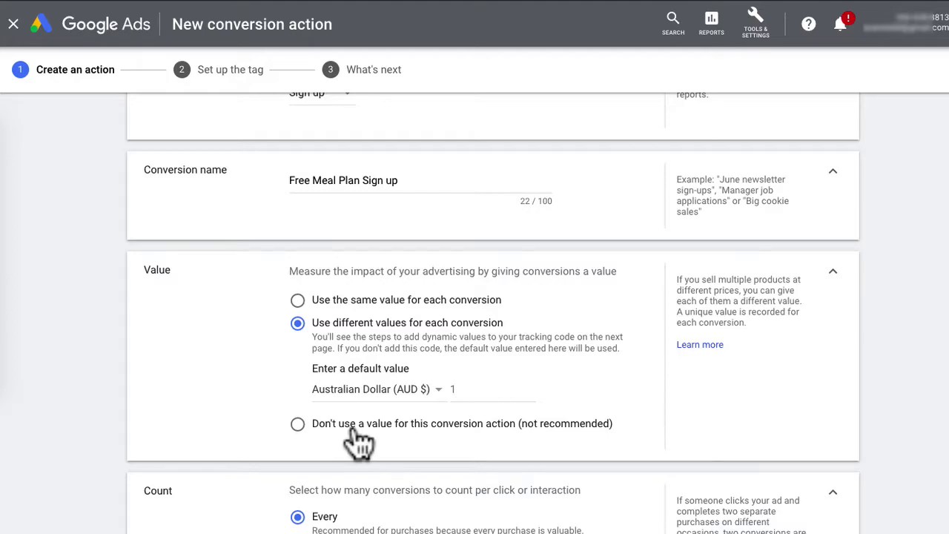
{"action": "left_click", "coordinate": [336, 304]}
{"action": "scroll", "coordinate": [184, 281], "scroll_direction": "down", "scroll_amount": 3}
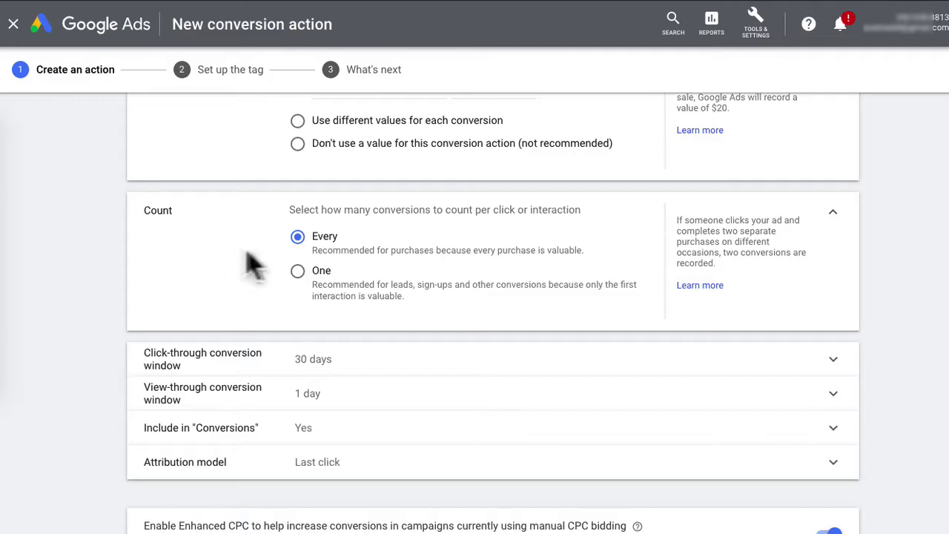
- Count One conversion per interaction, expand the conversion window, and tick Include in 'Conversions'
{"action": "left_click", "coordinate": [336, 276]}
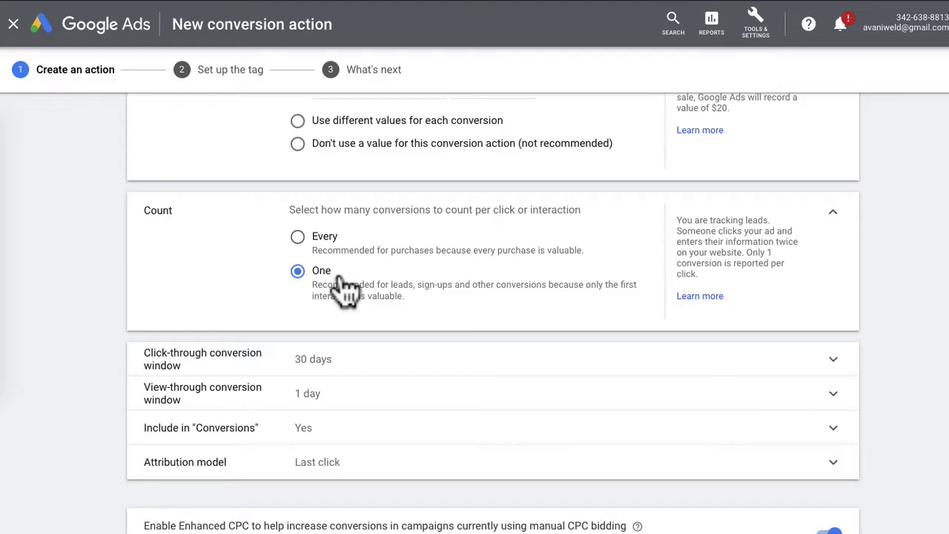
{"action": "scroll", "coordinate": [271, 401], "scroll_direction": "down", "scroll_amount": 2}
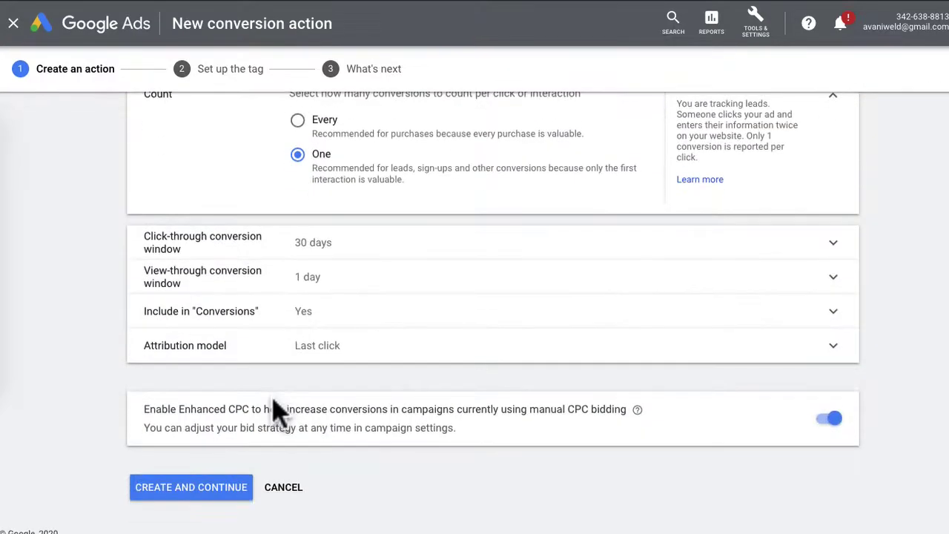
{"action": "left_click", "coordinate": [223, 244]}
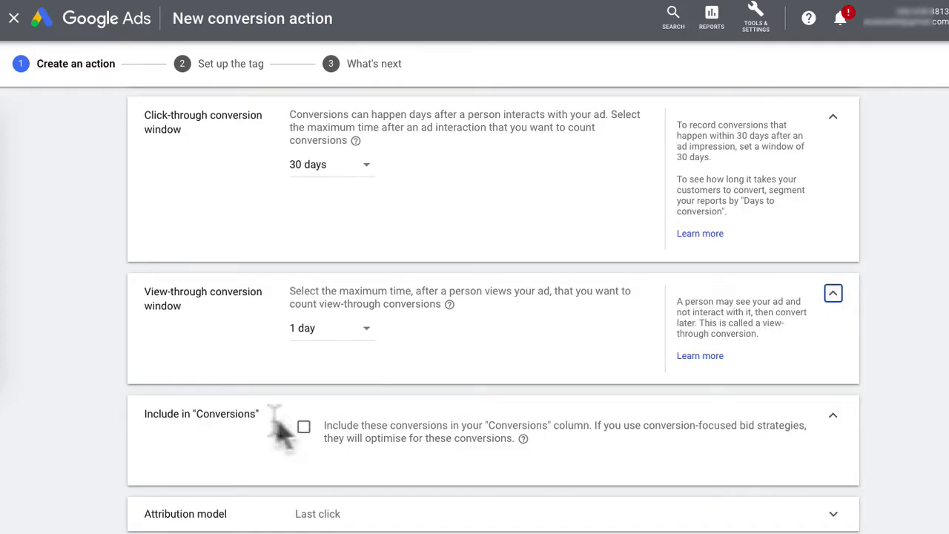
{"action": "left_click", "coordinate": [304, 428]}
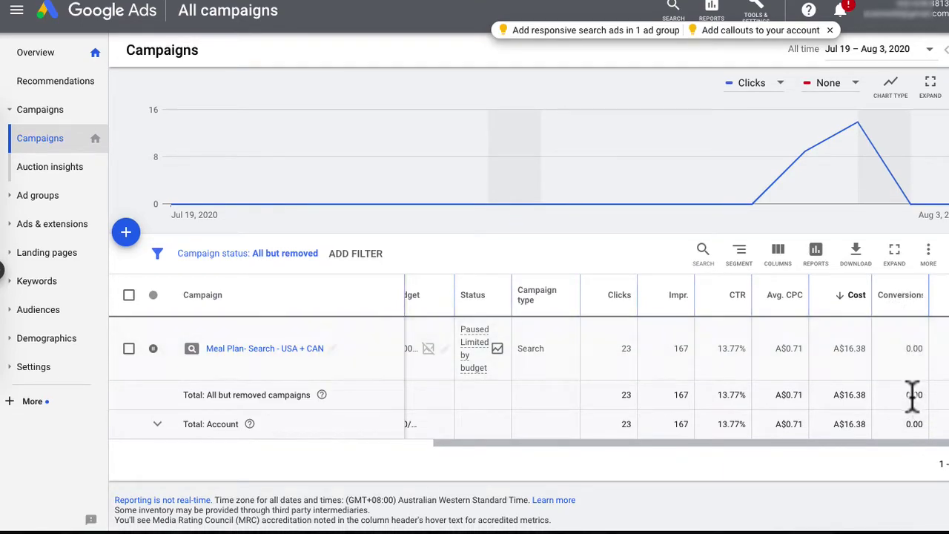
- In Modify columns, expand Conversions, confirm View-through conv. is ticked, and apply
{"action": "left_click", "coordinate": [777, 252]}
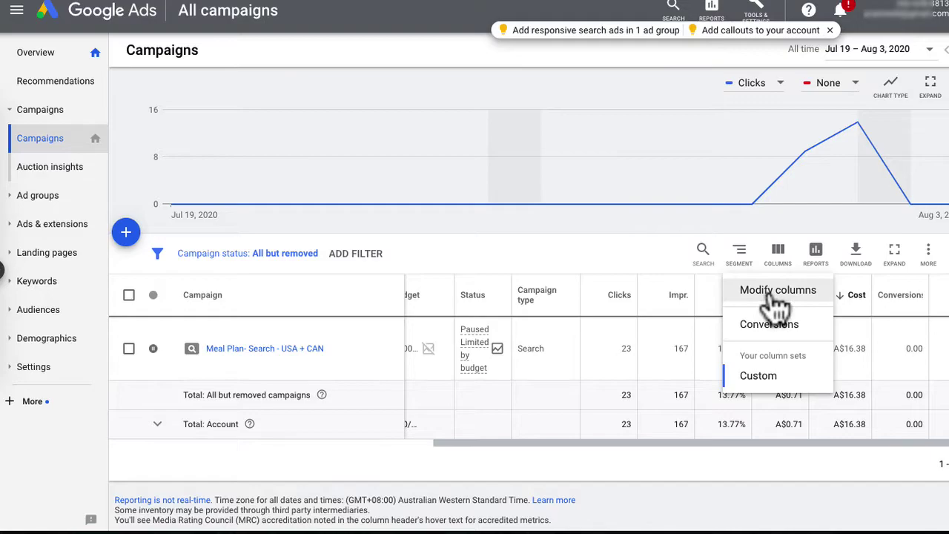
{"action": "left_click", "coordinate": [774, 296]}
{"action": "left_click", "coordinate": [255, 172]}
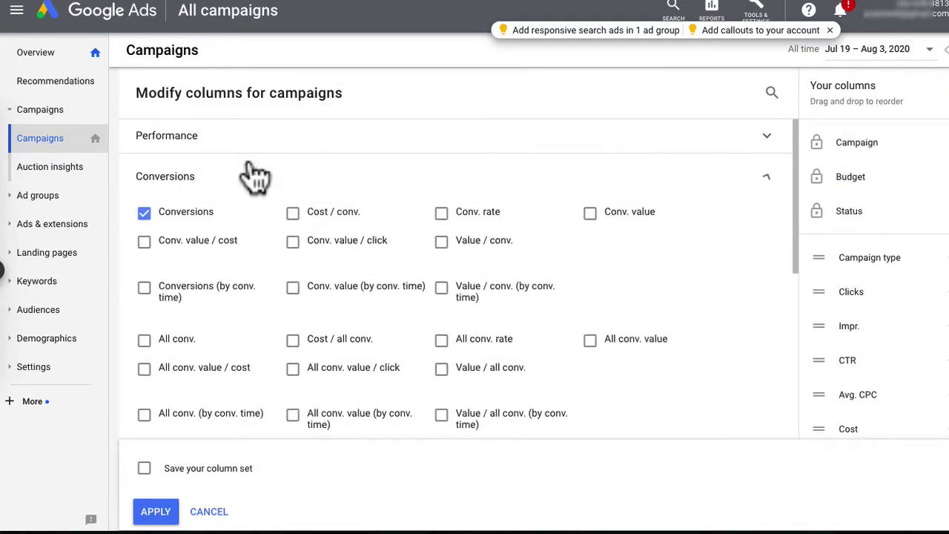
{"action": "scroll", "coordinate": [238, 182], "scroll_direction": "down", "scroll_amount": 1}
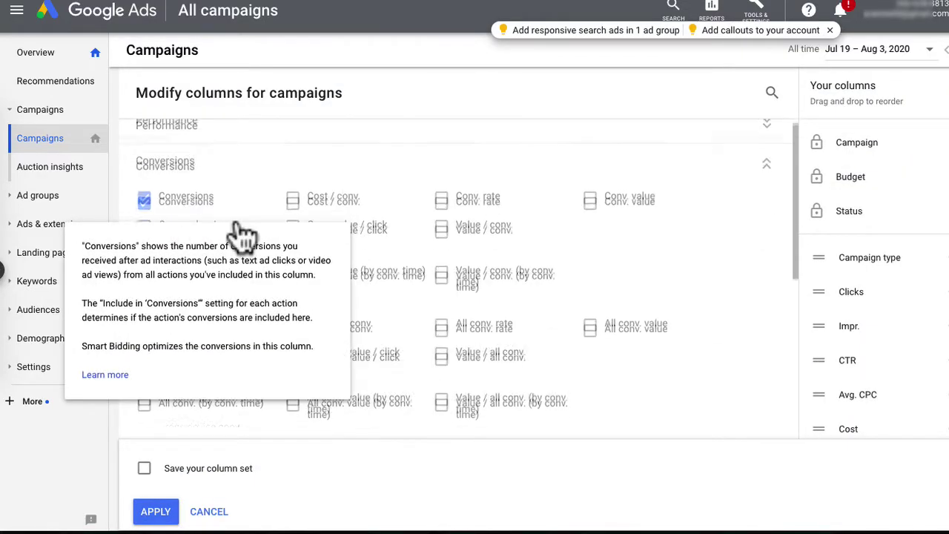
{"action": "scroll", "coordinate": [223, 393], "scroll_direction": "down", "scroll_amount": 1}
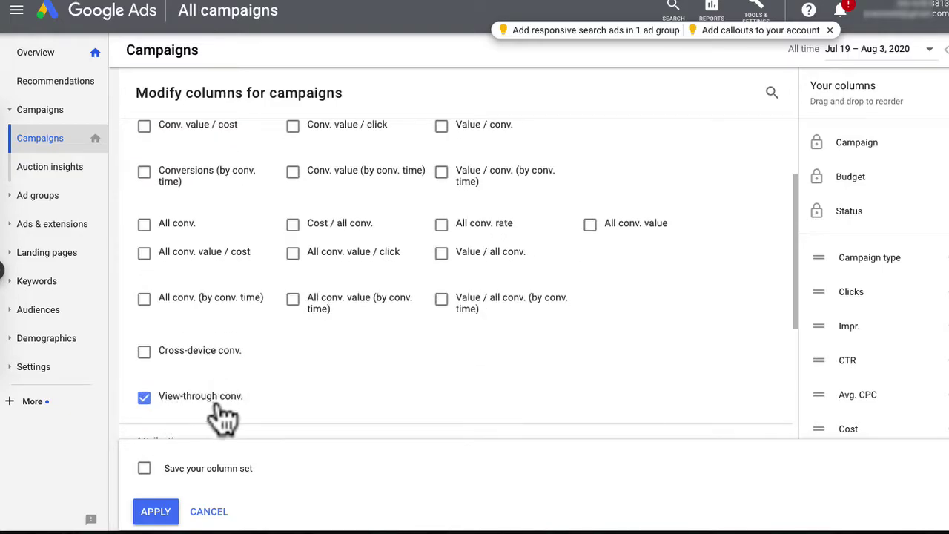
{"action": "mouse_move", "coordinate": [187, 410]}
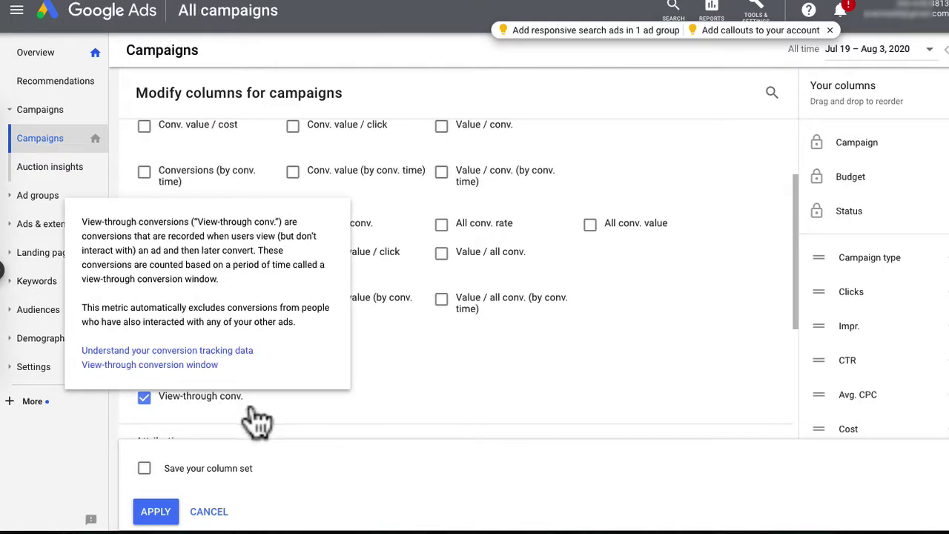
{"action": "left_click", "coordinate": [152, 512]}
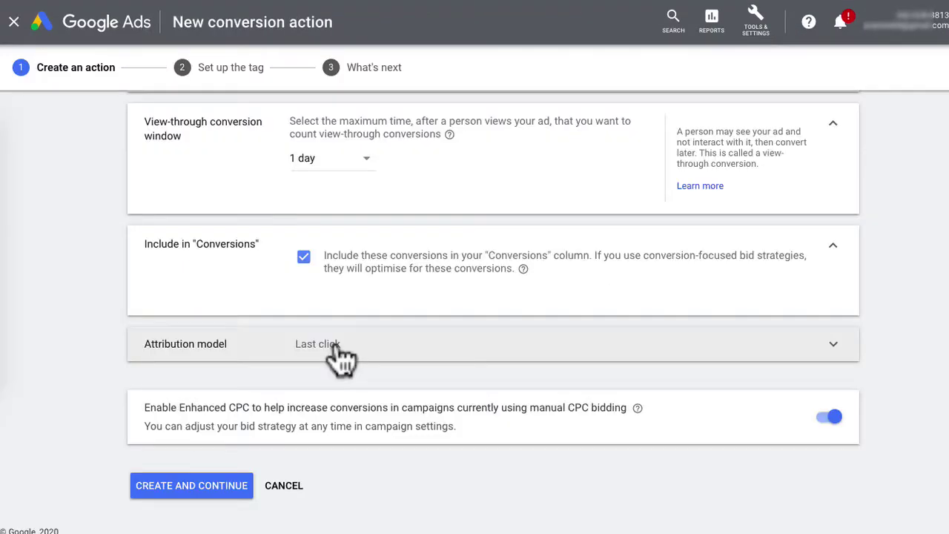
- Expand Attribution model and keep Last click selected in its dropdown
{"action": "left_click", "coordinate": [341, 348]}
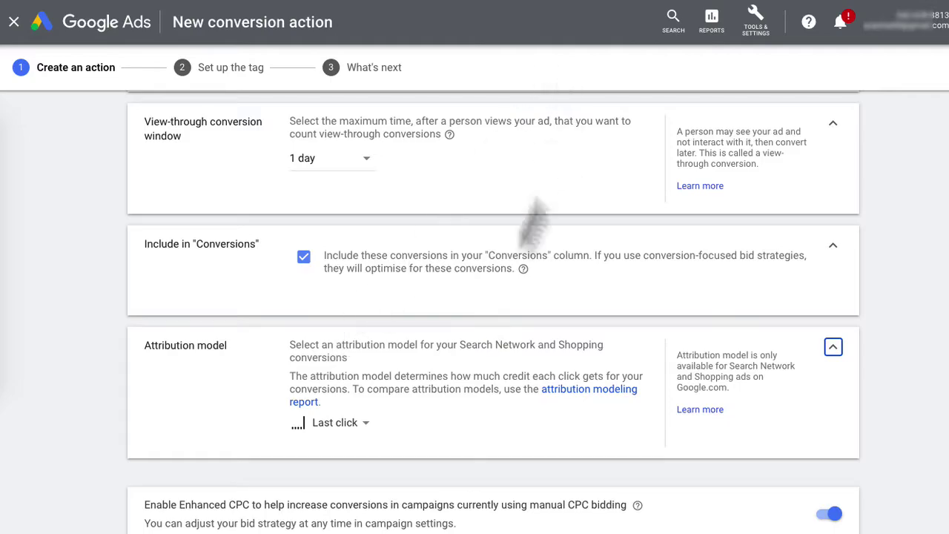
{"action": "scroll", "coordinate": [462, 397], "scroll_direction": "down", "scroll_amount": 2}
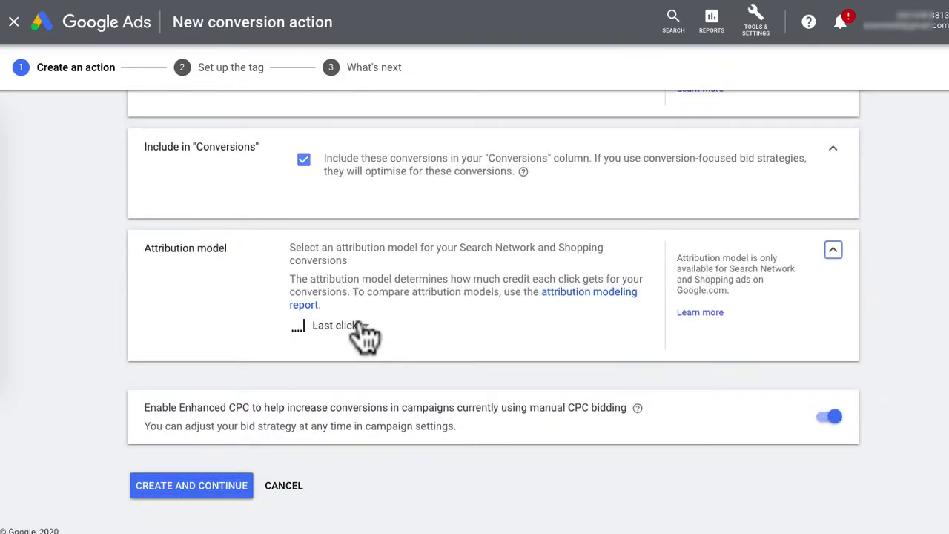
{"action": "left_click", "coordinate": [362, 335]}
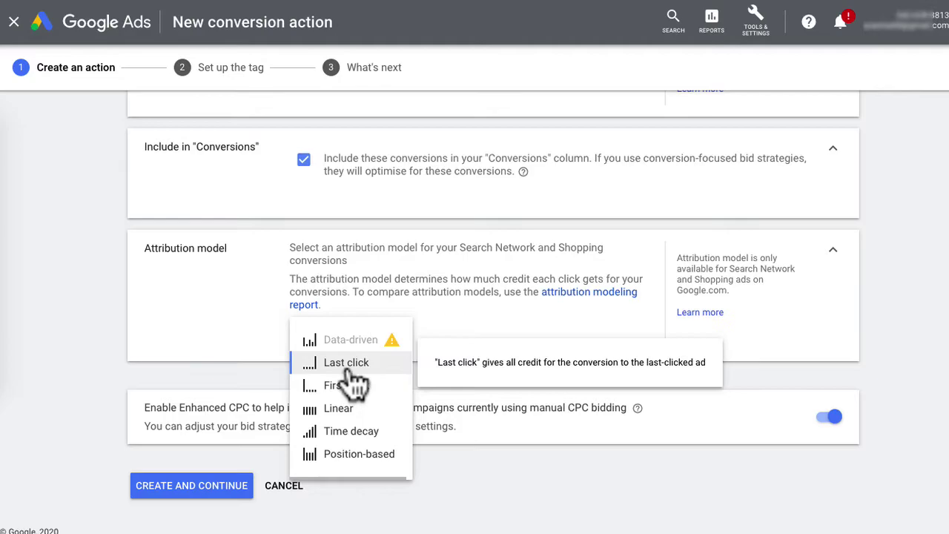
{"action": "left_click", "coordinate": [353, 370]}
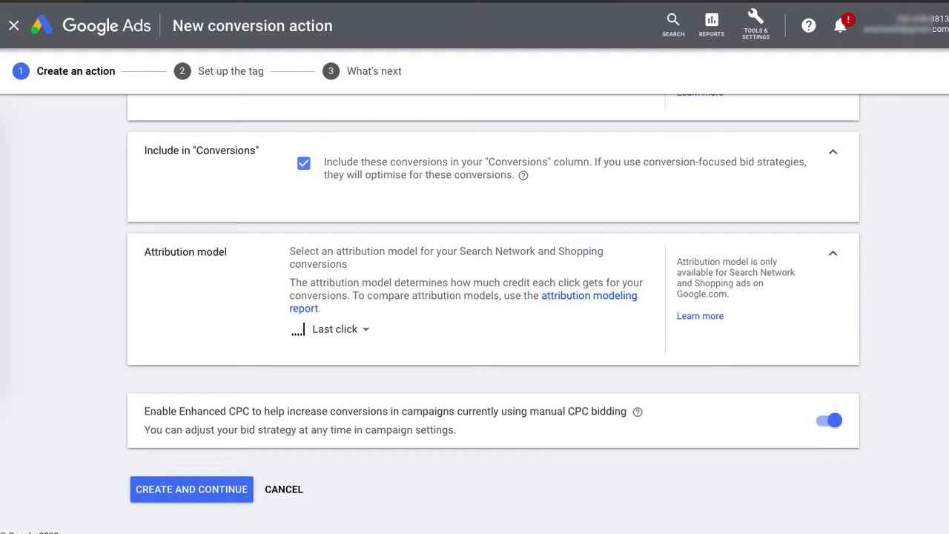
- Create the conversion action and continue to the tag setup step
{"action": "left_click", "coordinate": [196, 491]}
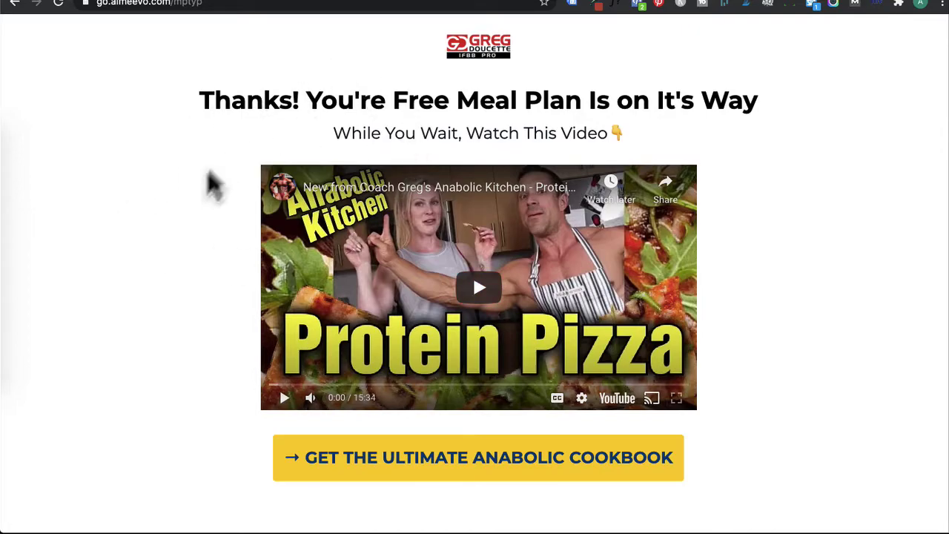
{"action": "mouse_move", "coordinate": [290, 190]}
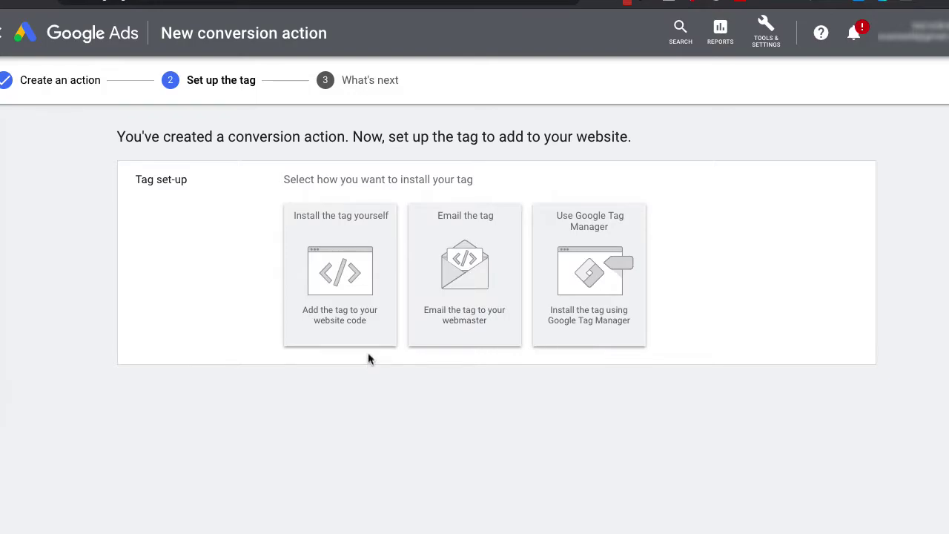
- Browse the install options and open the Google Tag Manager instructions showing conversion ID and label
{"action": "left_click", "coordinate": [368, 312]}
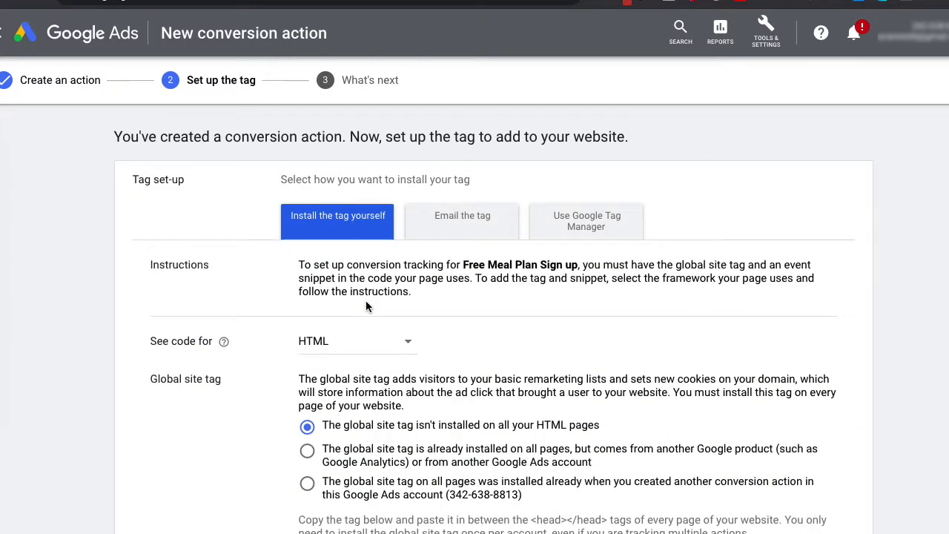
{"action": "left_click", "coordinate": [485, 219]}
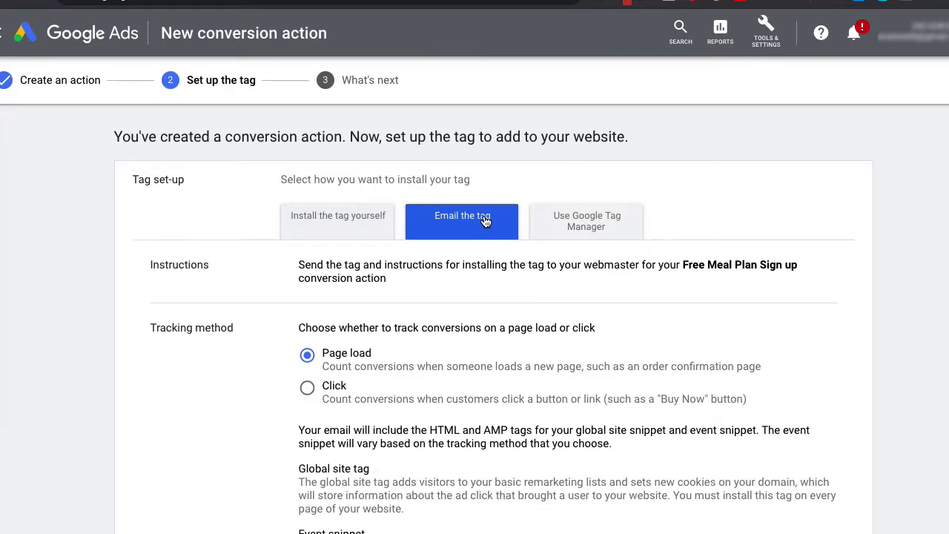
{"action": "left_click", "coordinate": [615, 221]}
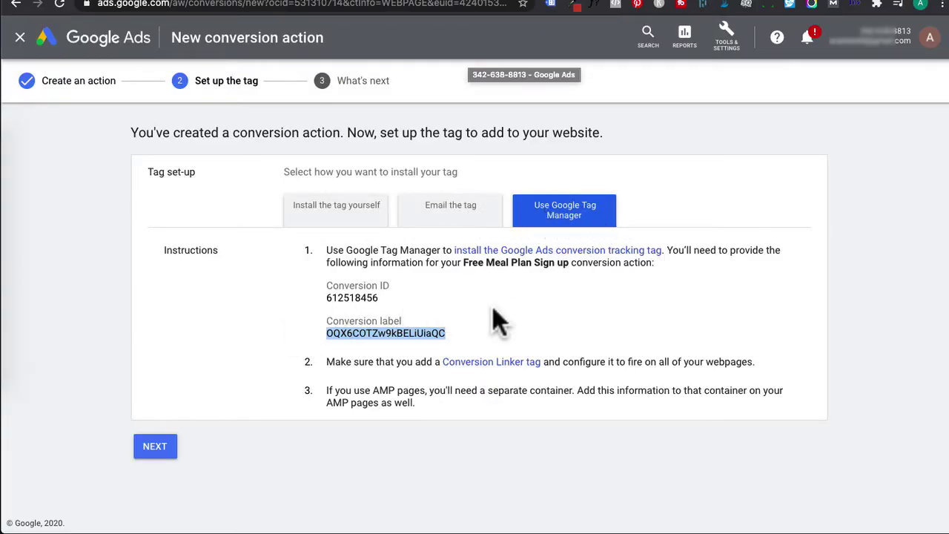
{"action": "left_click", "coordinate": [383, 296]}
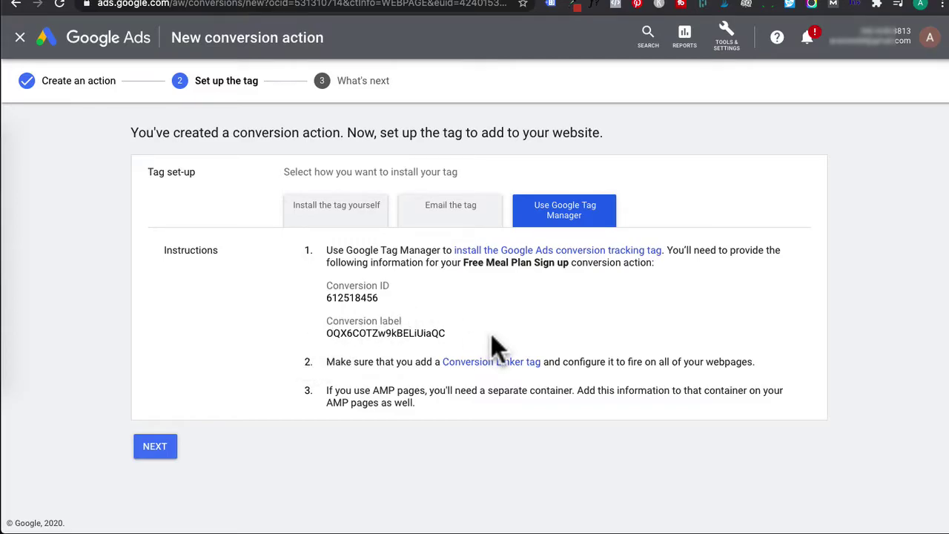
- Create GTM tag 'GoogleAds - Conversion Tracking - Free Meal Plan Sign up' of type Google Ads Conversion Tracking
{"action": "left_click", "coordinate": [291, 1]}
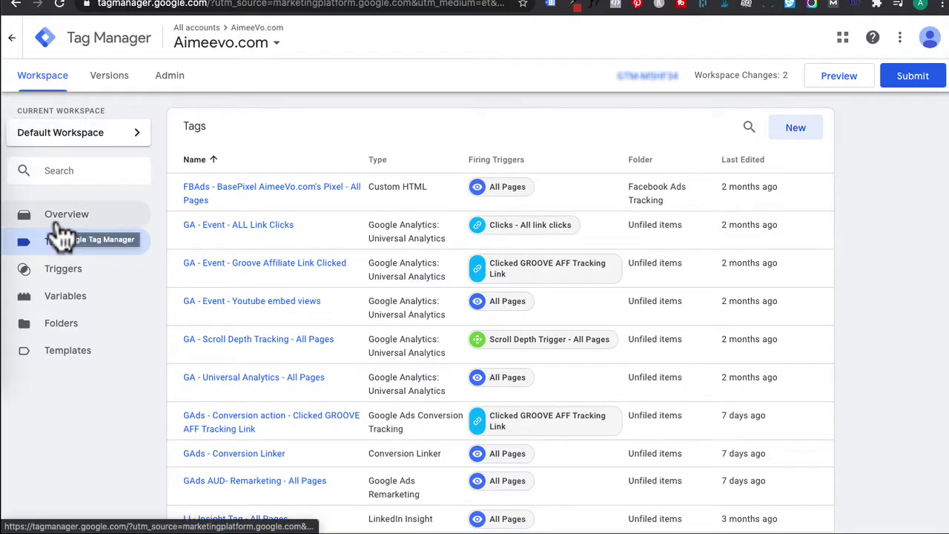
{"action": "left_click", "coordinate": [794, 131]}
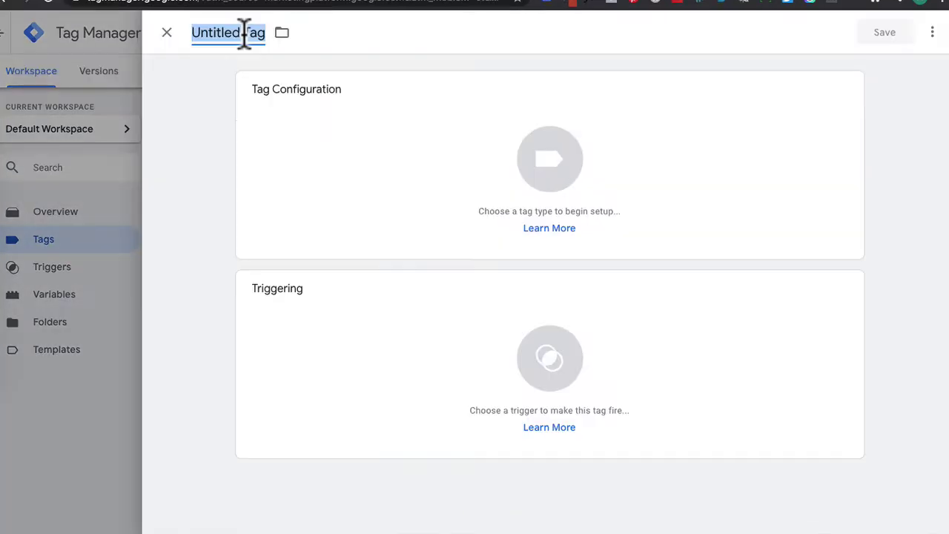
{"action": "type", "text": "GoogleAds - Conversion Tracking - Free Meal Plan Sign up"}
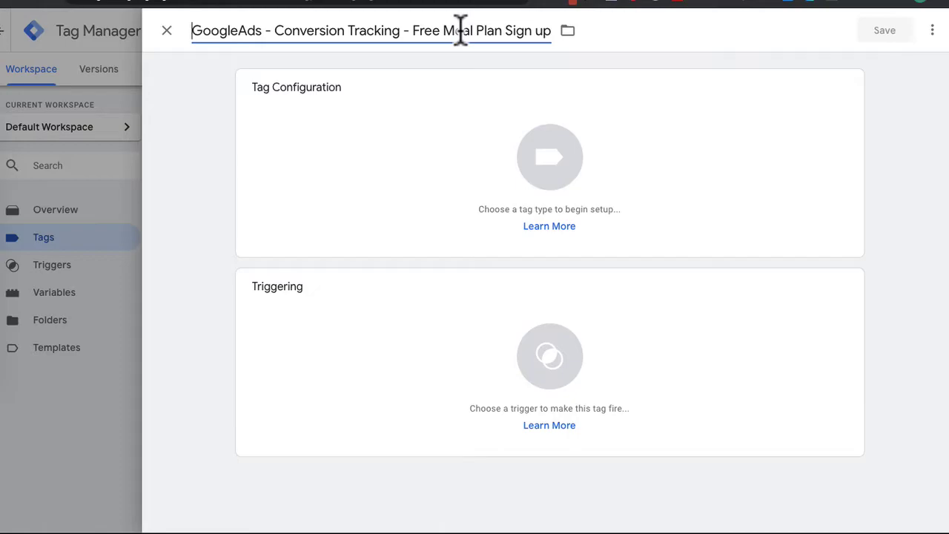
{"action": "left_click", "coordinate": [354, 153]}
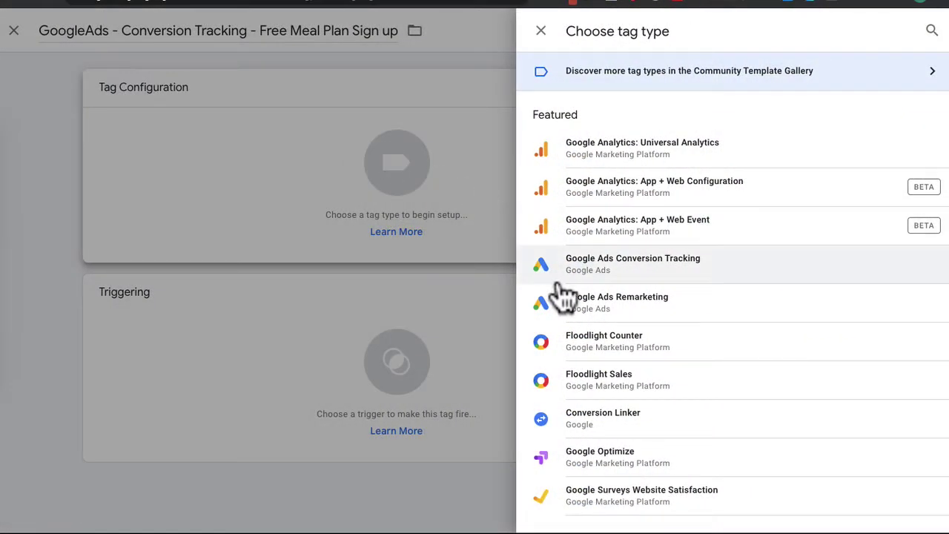
{"action": "scroll", "coordinate": [561, 295], "scroll_direction": "down", "scroll_amount": 1}
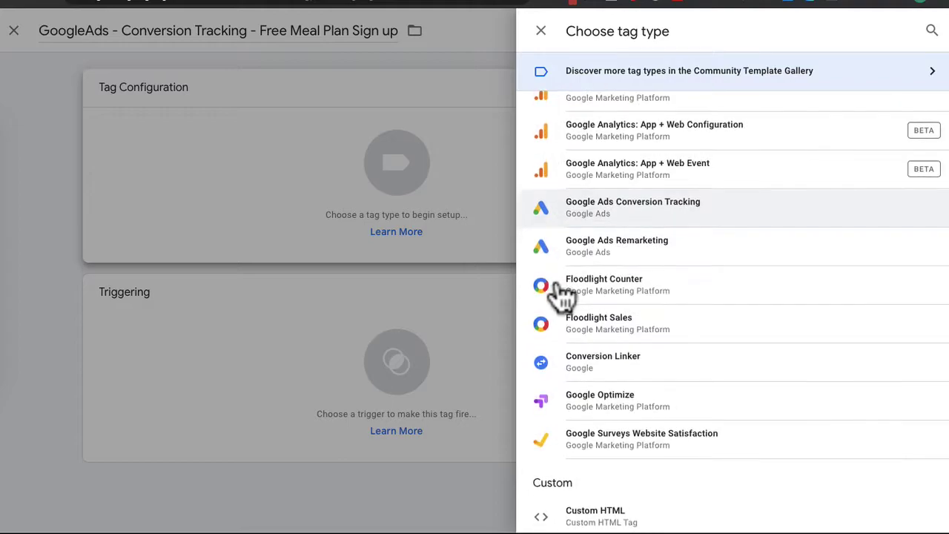
{"action": "left_click", "coordinate": [665, 222]}
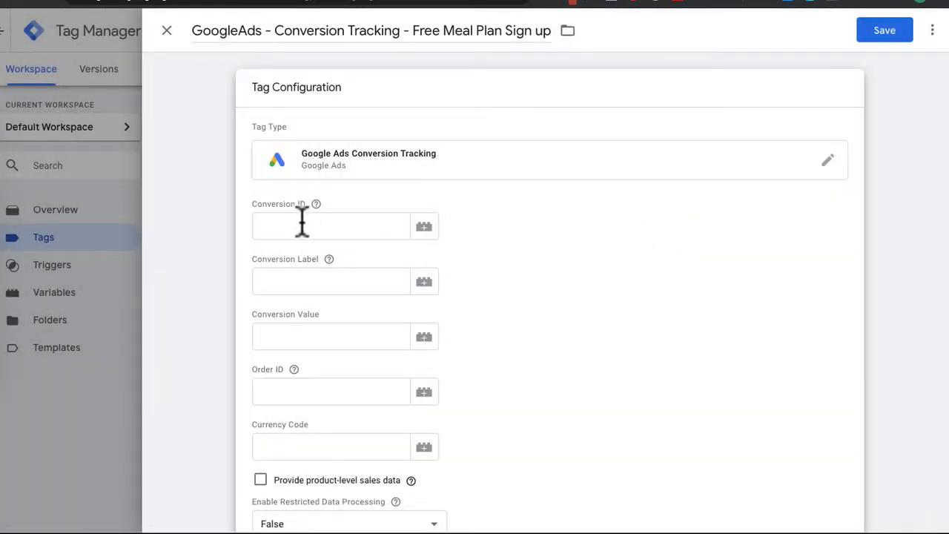
{"action": "left_click", "coordinate": [302, 223]}
- Copy Conversion ID 612518456 from Google Ads into the tag's Conversion ID field
{"action": "key", "text": "ctrl+Tab"}
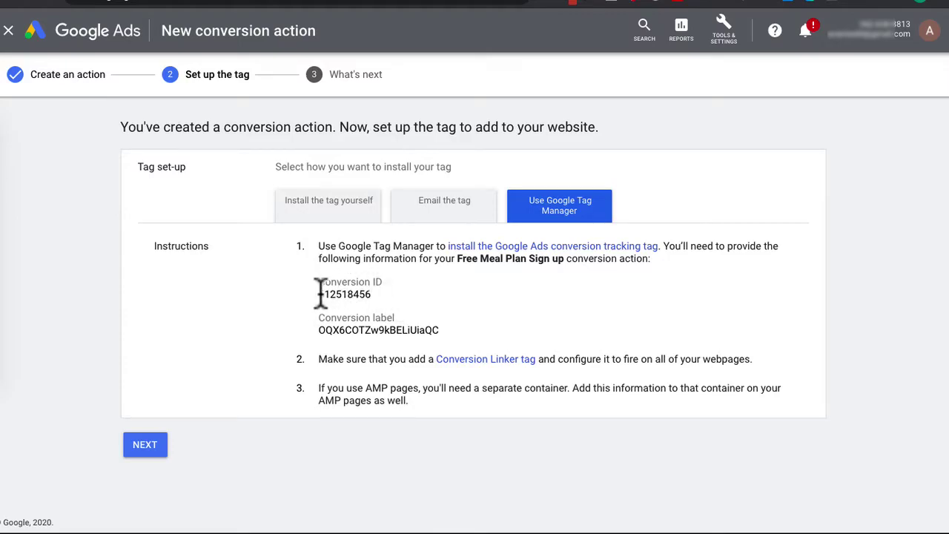
{"action": "left_click_drag", "start_coordinate": [320, 294], "coordinate": [392, 300]}
{"action": "key", "text": "ctrl+c"}
{"action": "left_click", "coordinate": [314, 2]}
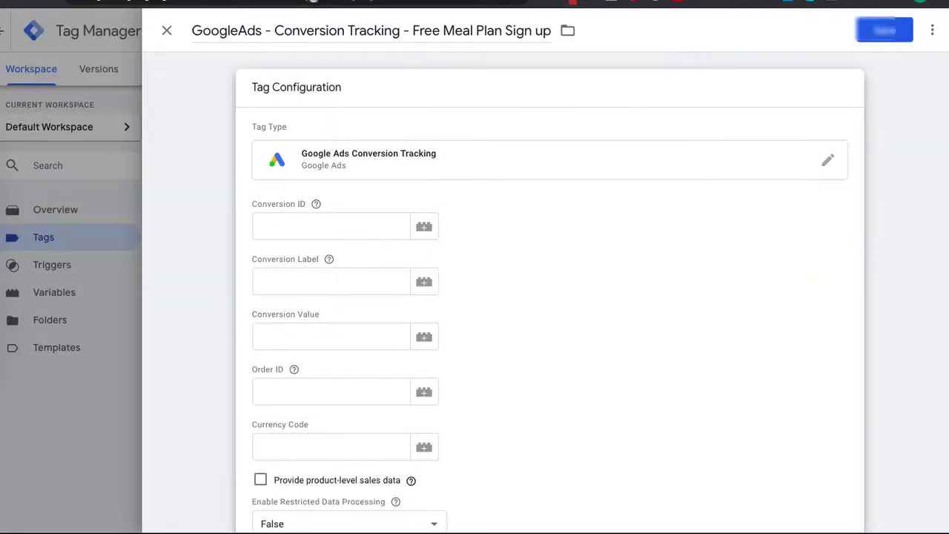
{"action": "left_click", "coordinate": [289, 227]}
{"action": "key", "text": "ctrl+v"}
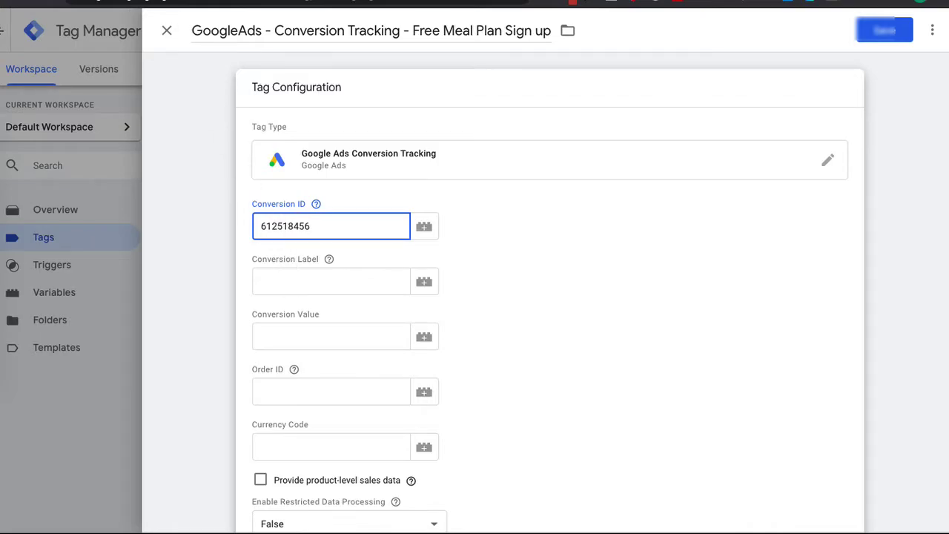
- Copy the conversion label from Google Ads into the tag's Conversion Label field
{"action": "left_click", "coordinate": [138, 1]}
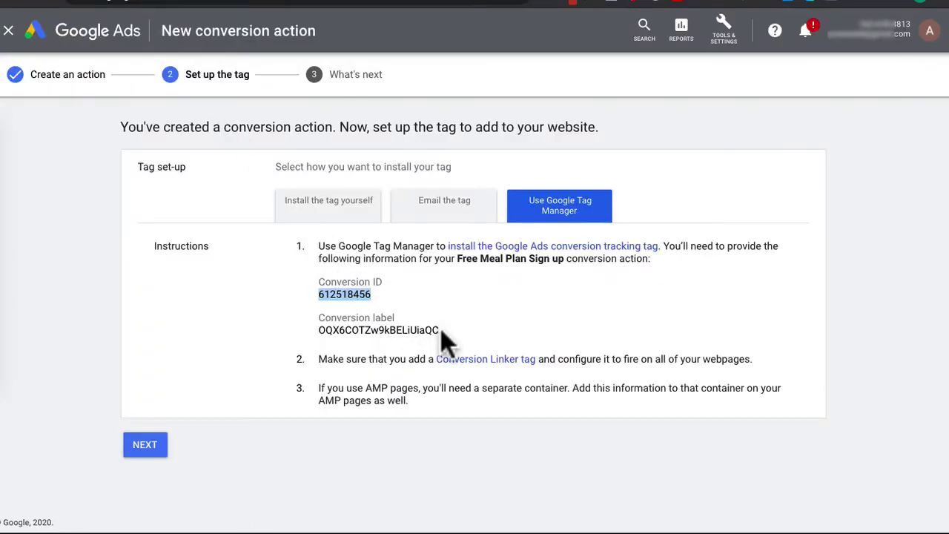
{"action": "left_click_drag", "start_coordinate": [442, 332], "coordinate": [317, 332]}
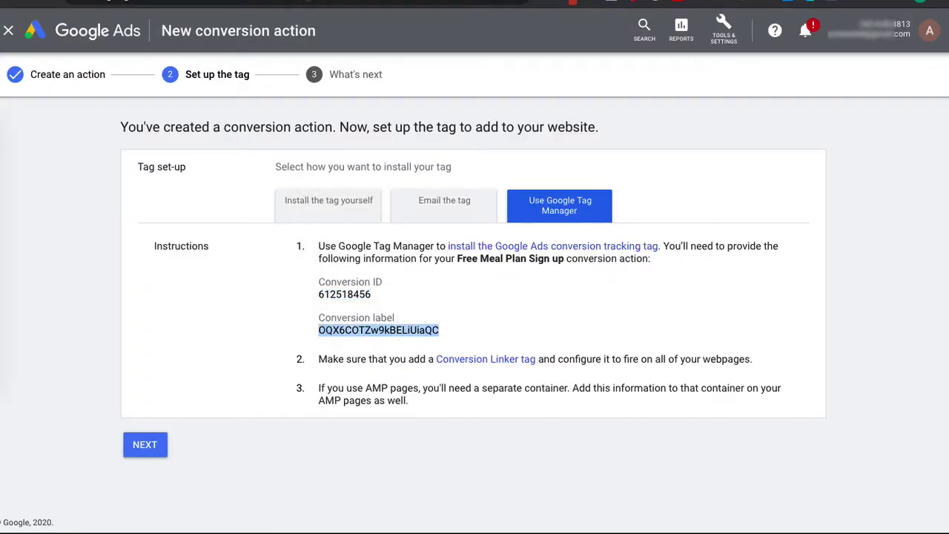
{"action": "key", "text": "ctrl+c"}
{"action": "left_click", "coordinate": [308, 2]}
{"action": "left_click", "coordinate": [297, 282]}
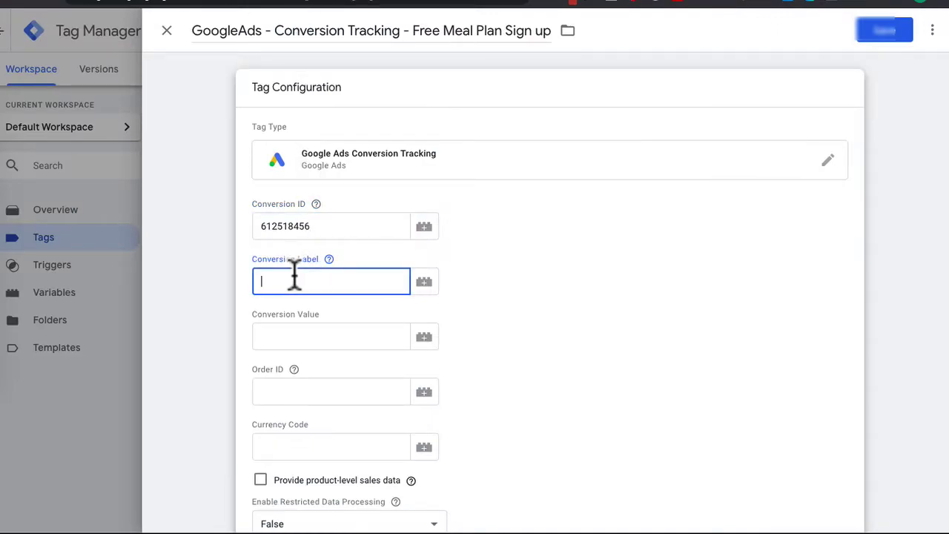
{"action": "key", "text": "ctrl+v"}
{"action": "scroll", "coordinate": [576, 491], "scroll_direction": "down", "scroll_amount": 4}
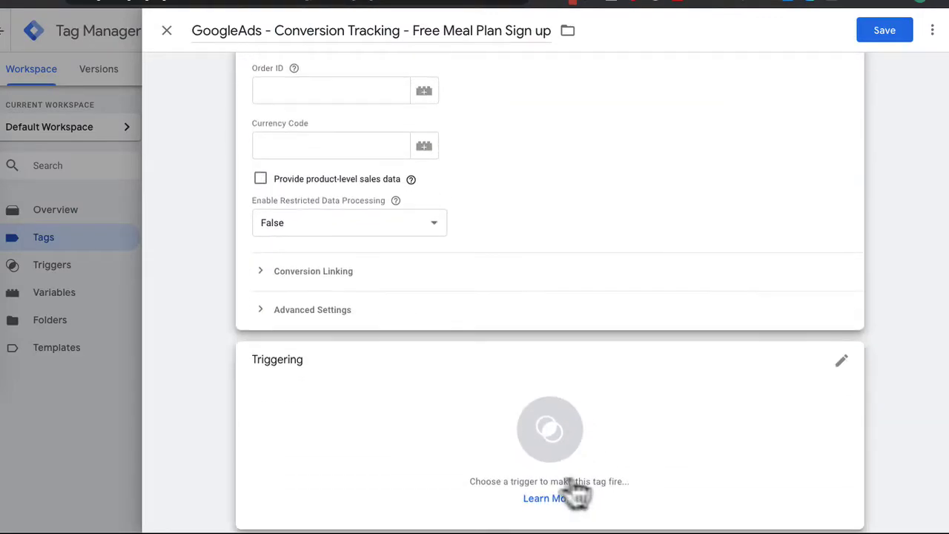
{"action": "scroll", "coordinate": [307, 451], "scroll_direction": "down", "scroll_amount": 1}
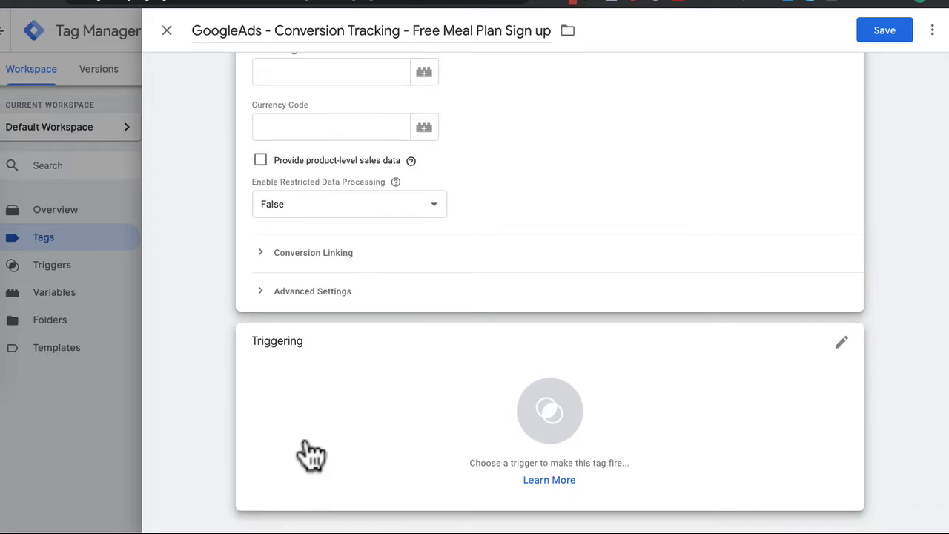
- Start a new trigger for this tag and name it 'TYP Free Meal Plan'
{"action": "left_click", "coordinate": [502, 415]}
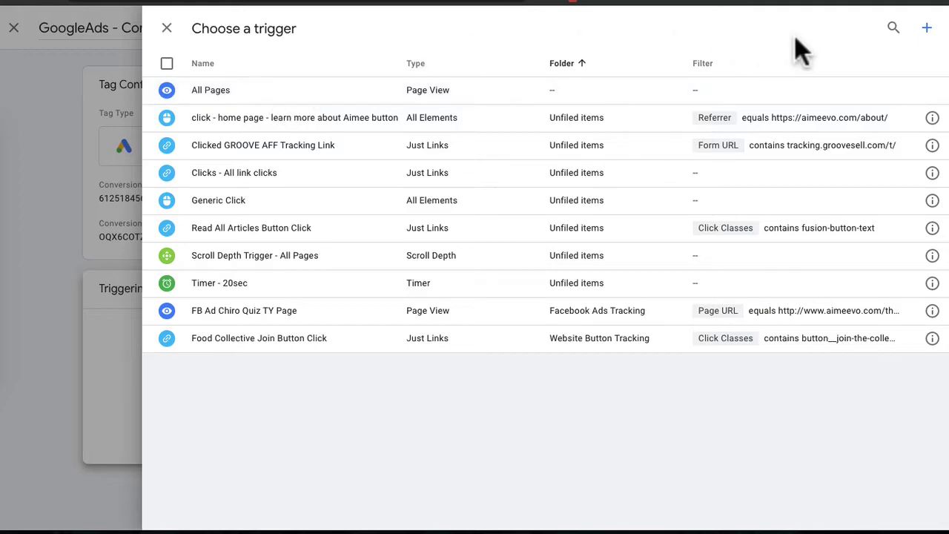
{"action": "left_click", "coordinate": [927, 29]}
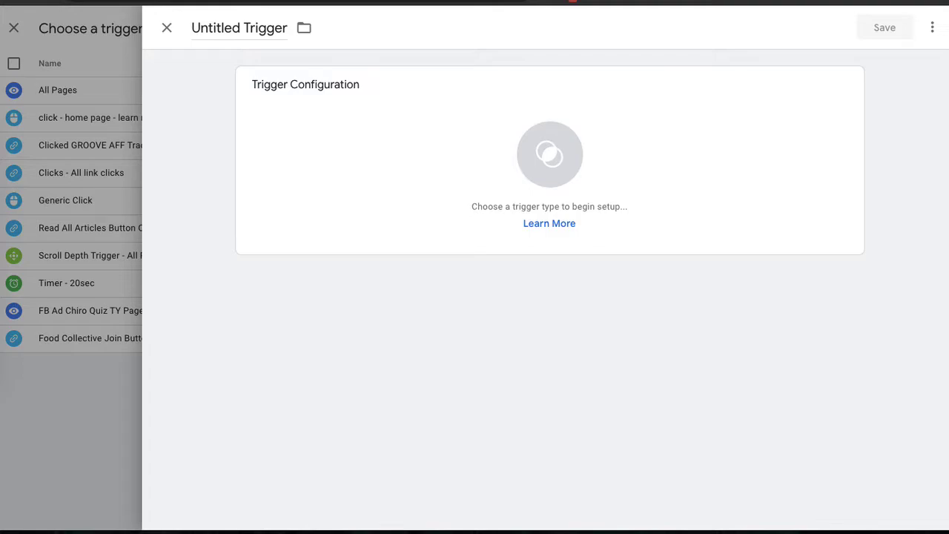
{"action": "left_click", "coordinate": [220, 27]}
{"action": "key", "text": "ctrl+v"}
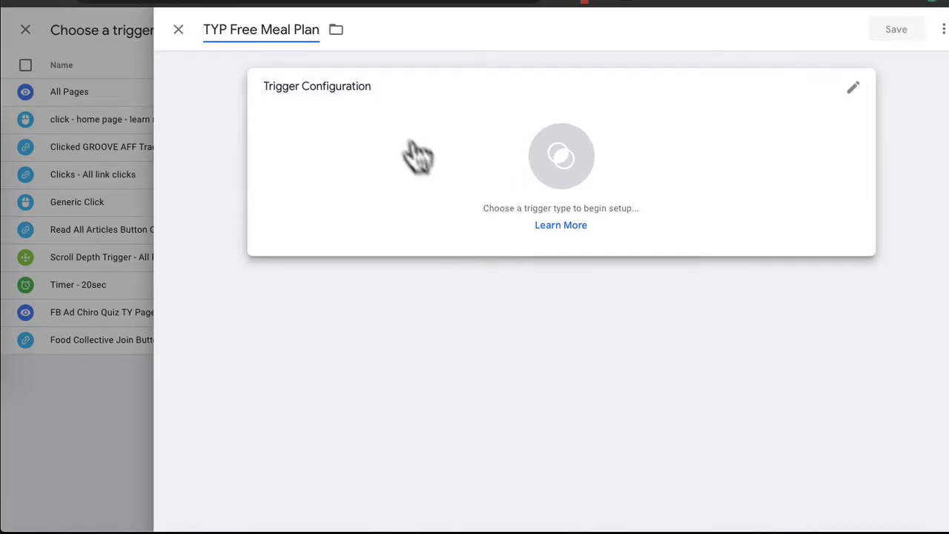
- Make it a Page View trigger firing on Some Page Views, with a condition on Page URL
{"action": "left_click", "coordinate": [529, 146]}
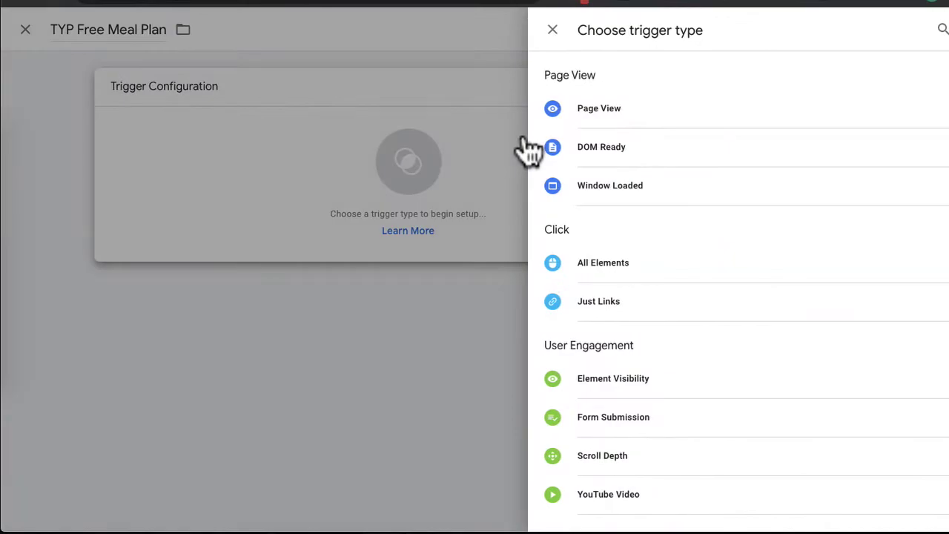
{"action": "left_click", "coordinate": [674, 121]}
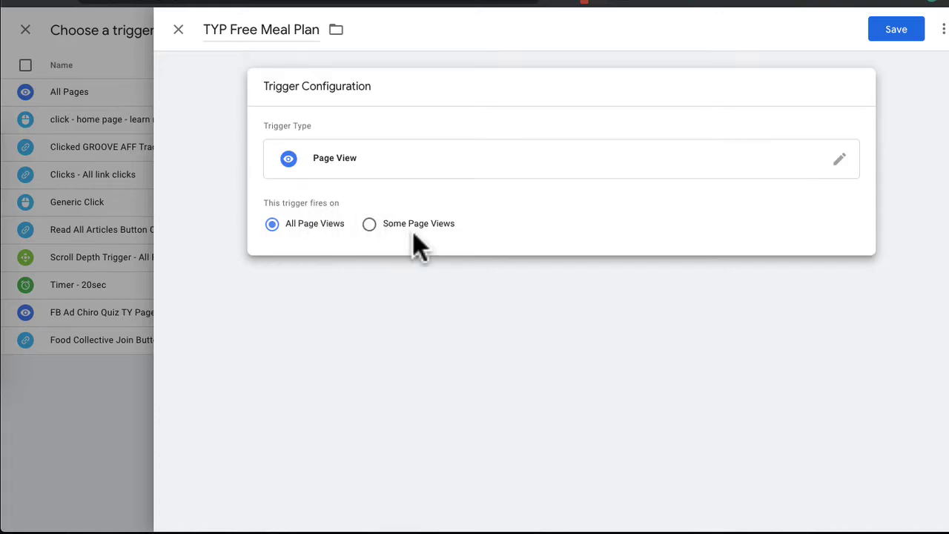
{"action": "left_click", "coordinate": [370, 225]}
{"action": "left_click", "coordinate": [308, 289]}
{"action": "scroll", "coordinate": [321, 447], "scroll_direction": "down", "scroll_amount": 5}
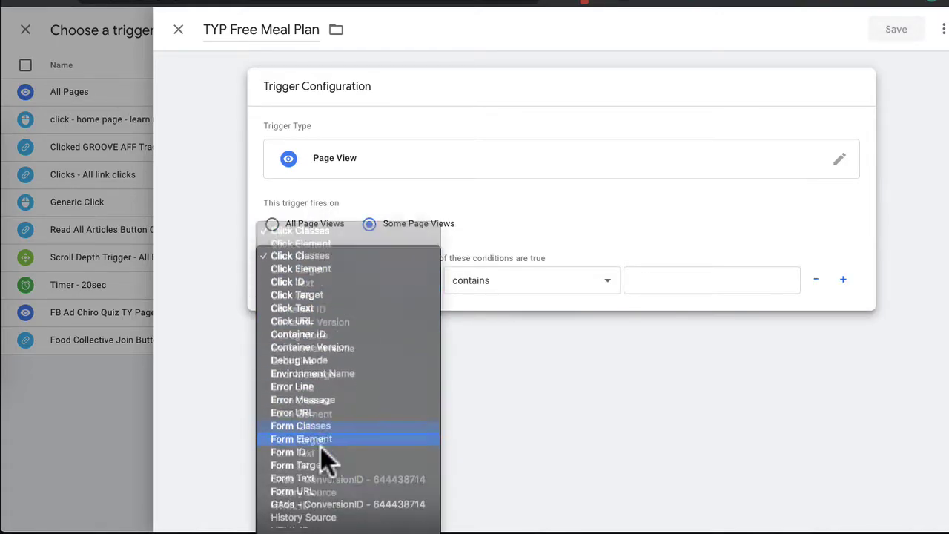
{"action": "scroll", "coordinate": [319, 348], "scroll_direction": "down", "scroll_amount": 2}
{"action": "left_click", "coordinate": [326, 377]}
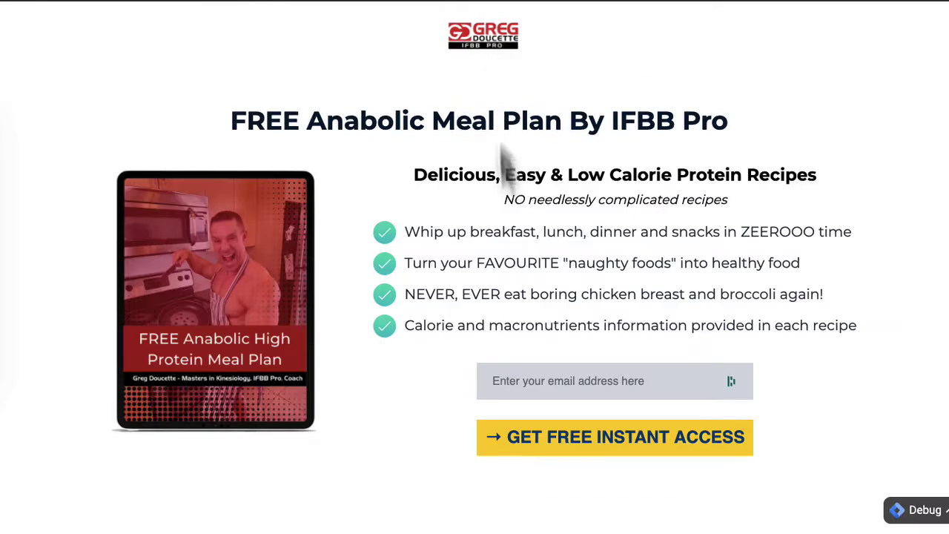
{"action": "scroll", "coordinate": [504, 256], "scroll_direction": "down", "scroll_amount": 1}
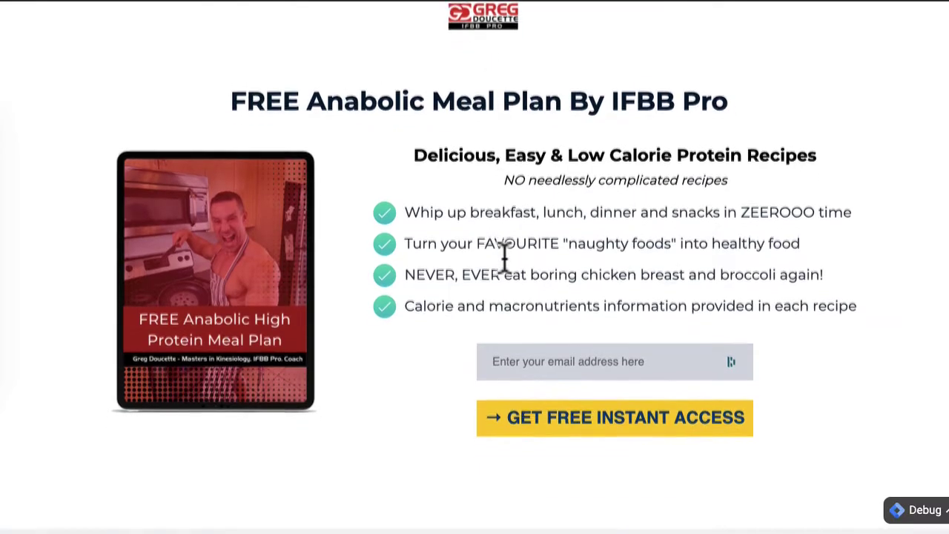
{"action": "scroll", "coordinate": [504, 256], "scroll_direction": "down", "scroll_amount": 1}
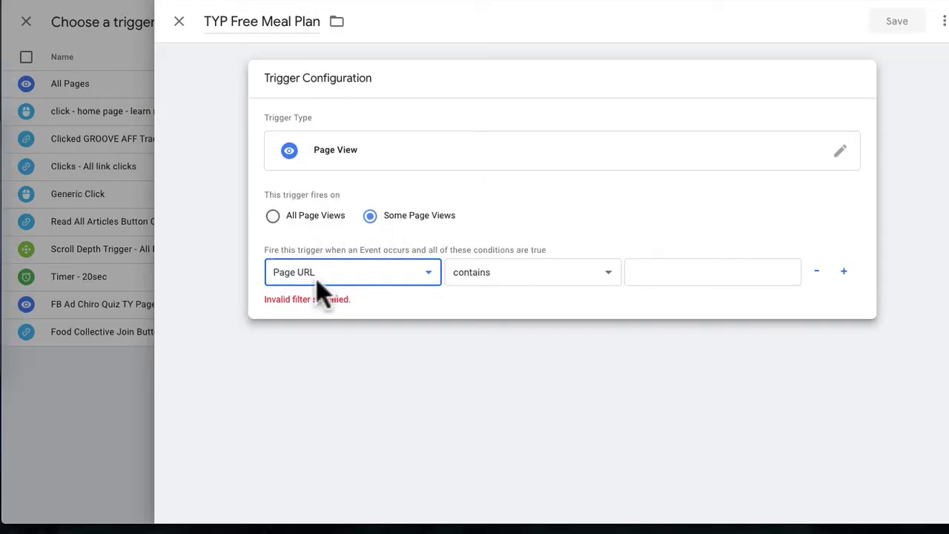
- Set the Page URL condition value to /mptyp, then save the trigger and the tag
{"action": "left_click", "coordinate": [682, 272]}
{"action": "type", "text": "/mptyp"}
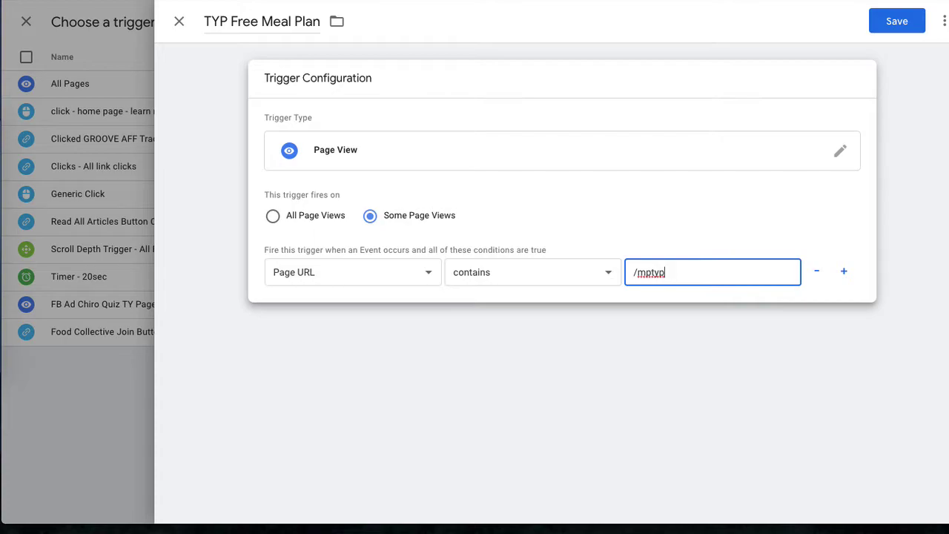
{"action": "left_click", "coordinate": [913, 30]}
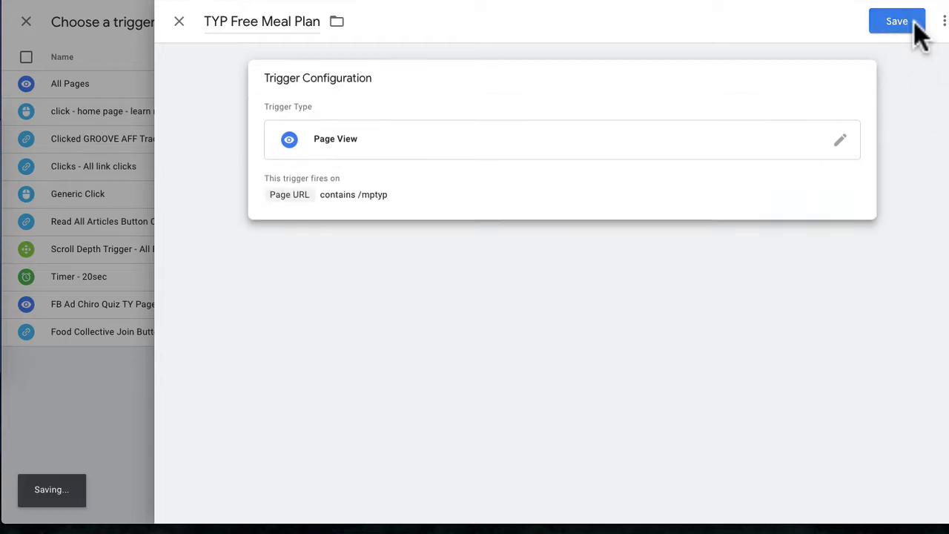
{"action": "left_click", "coordinate": [893, 22]}
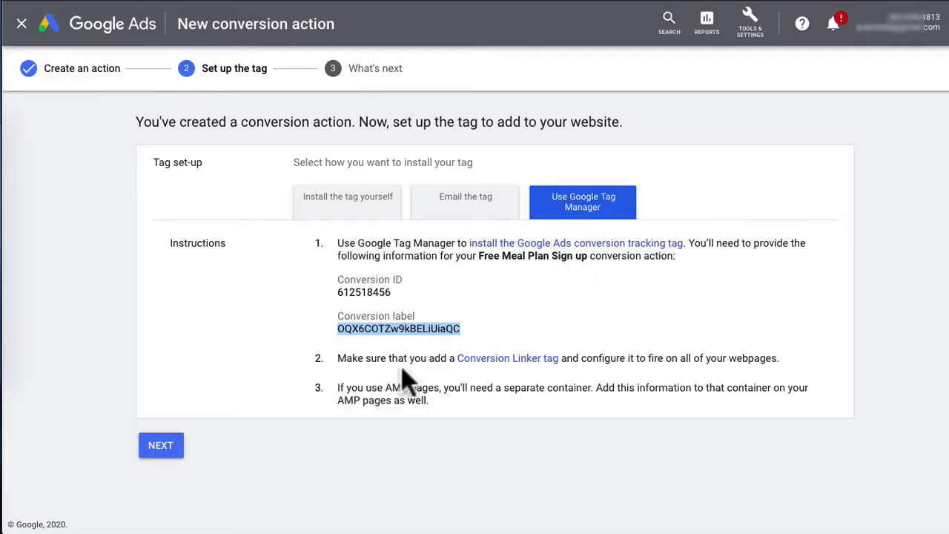
- Dismiss the conversion label selection on the Google Ads page
{"action": "left_click", "coordinate": [342, 364]}
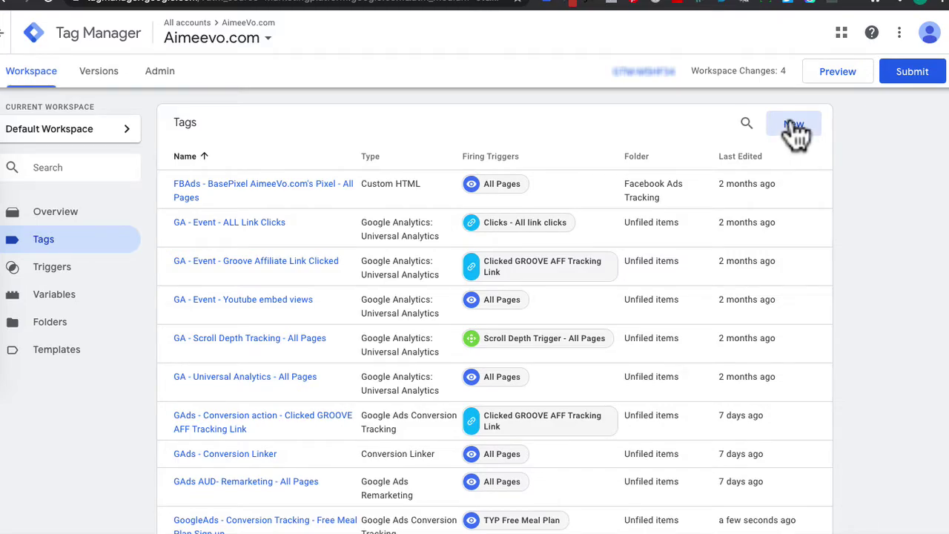
{"action": "left_click", "coordinate": [794, 126]}
{"action": "left_click", "coordinate": [229, 32]}
{"action": "type", "text": "GoogleAds -"}
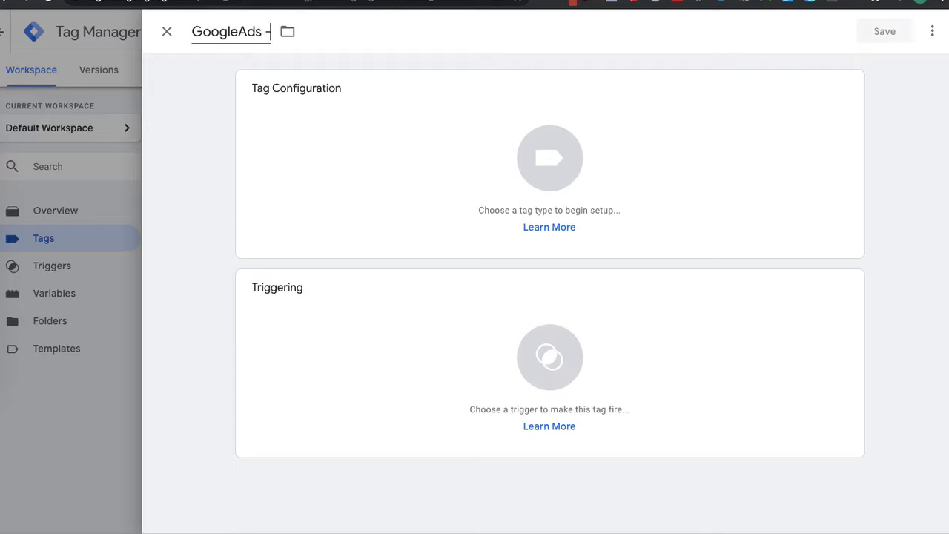
{"action": "type", "text": " Conversion Linker"}
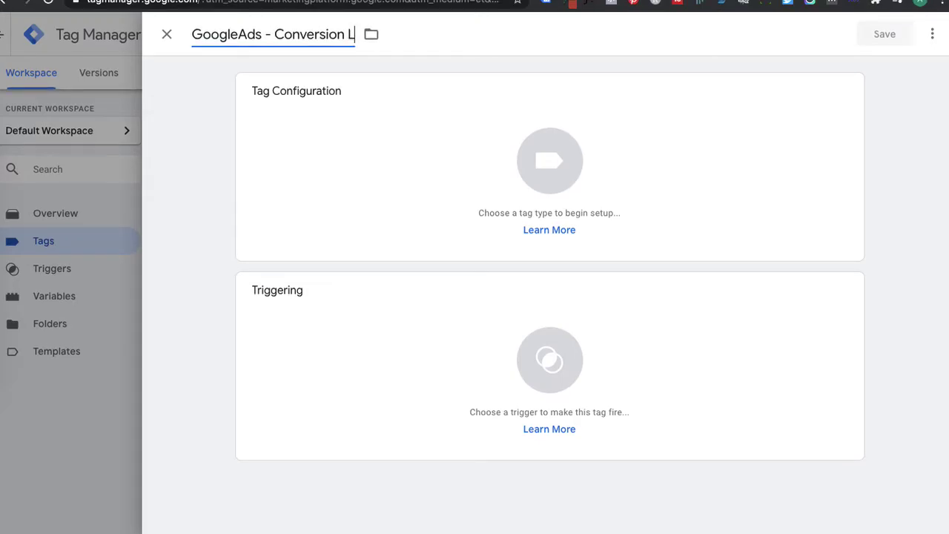
{"action": "left_click", "coordinate": [330, 134]}
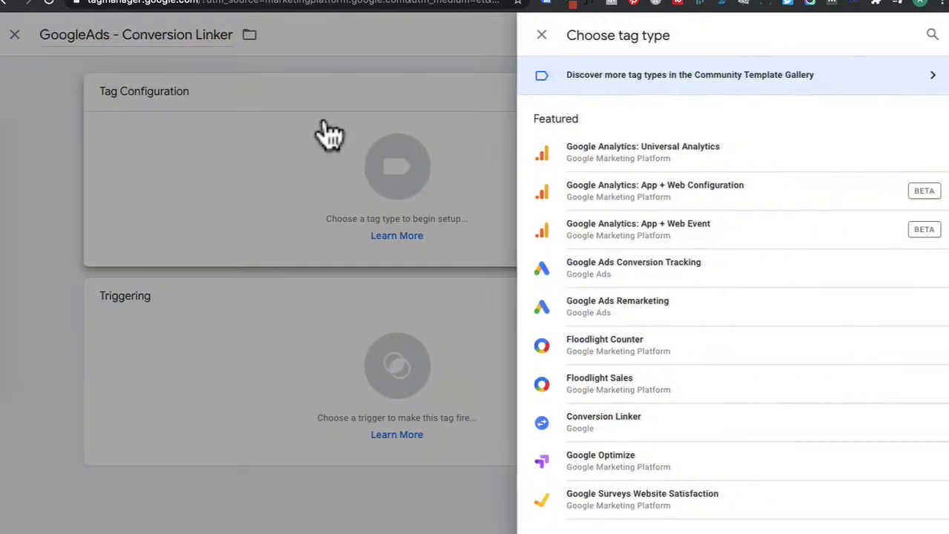
{"action": "left_click", "coordinate": [932, 34]}
{"action": "type", "text": "conver"}
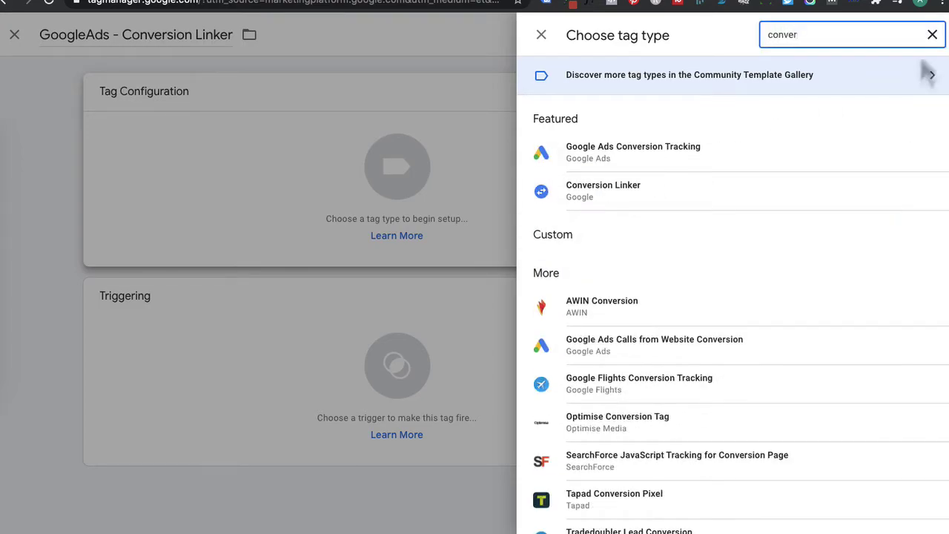
{"action": "left_click", "coordinate": [639, 200]}
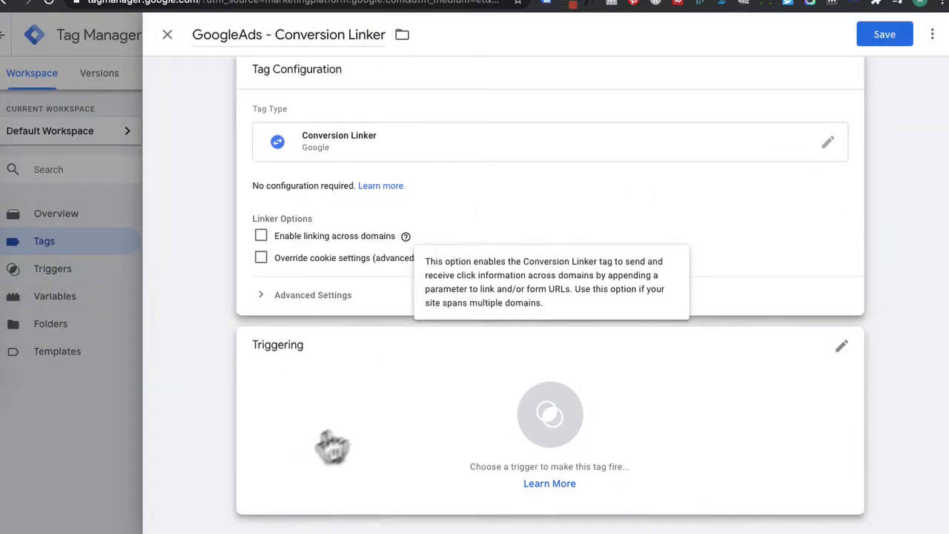
{"action": "left_click", "coordinate": [350, 419]}
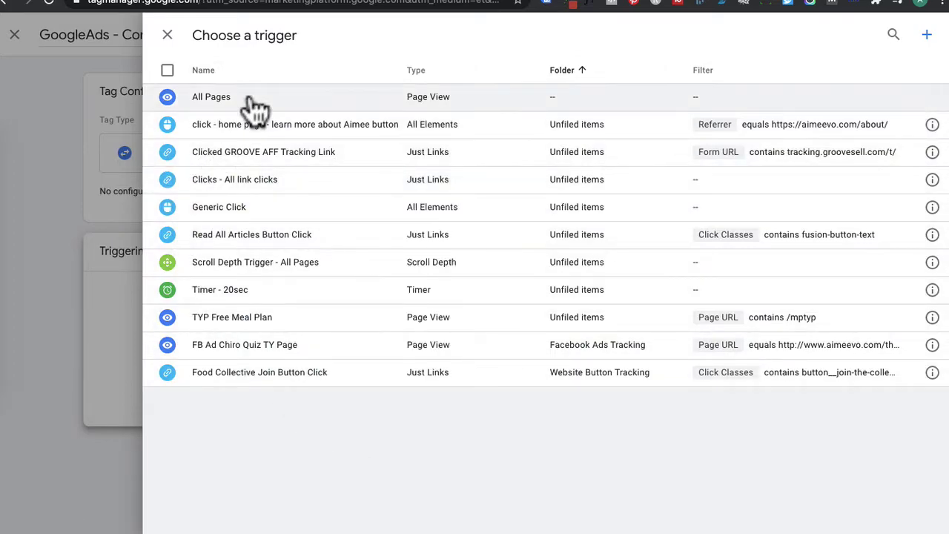
{"action": "left_click", "coordinate": [248, 97]}
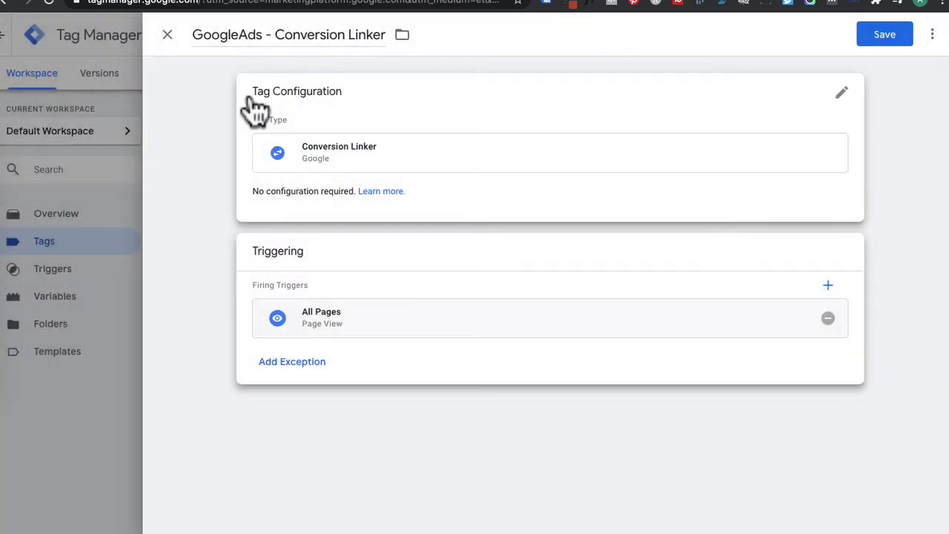
{"action": "left_click", "coordinate": [893, 35]}
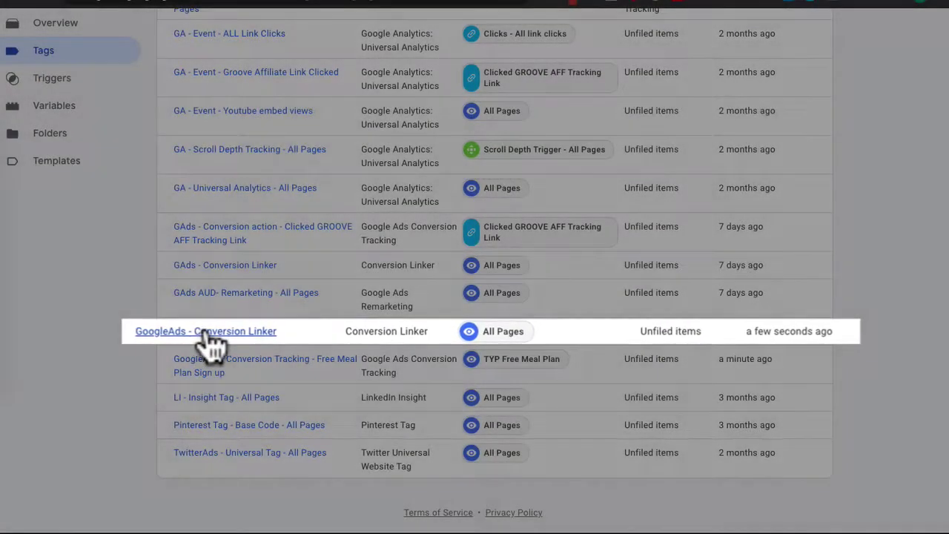
{"action": "left_click", "coordinate": [236, 334]}
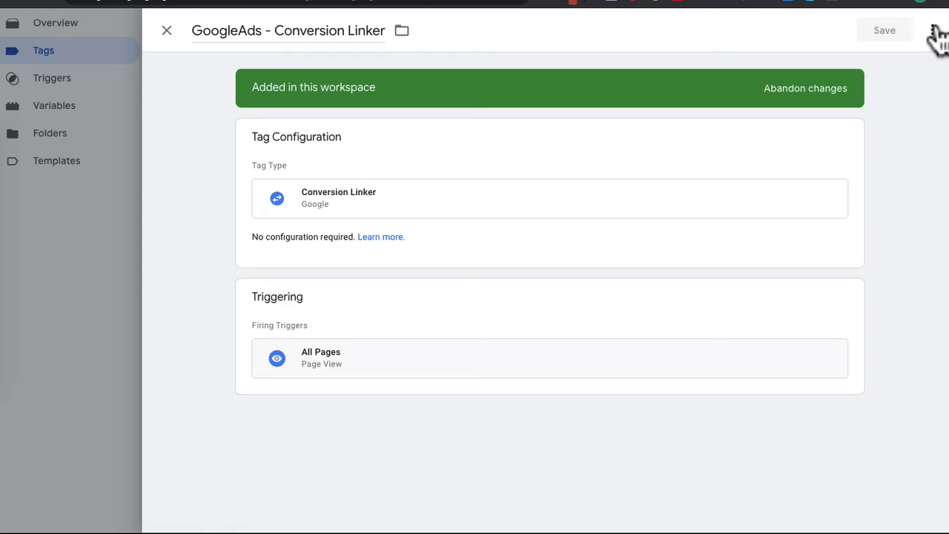
{"action": "left_click", "coordinate": [933, 31]}
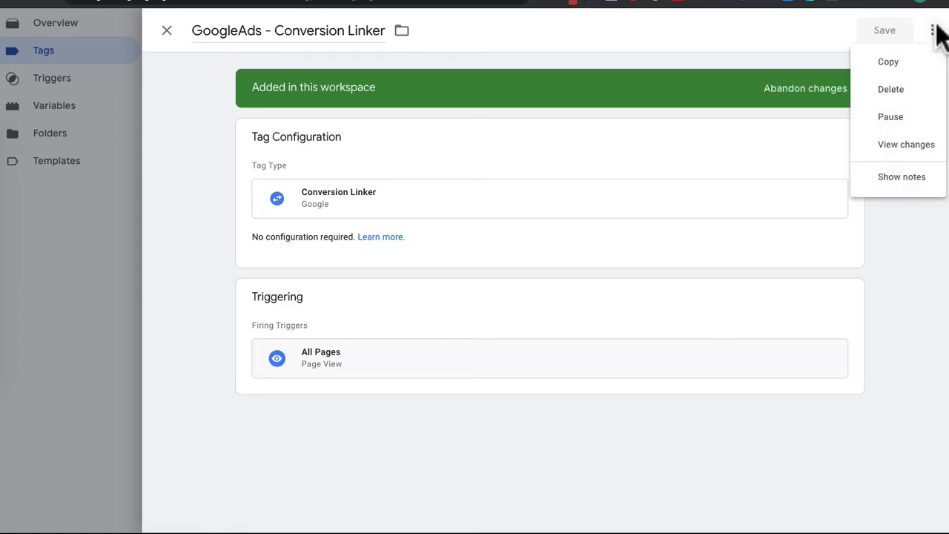
{"action": "left_click", "coordinate": [892, 90]}
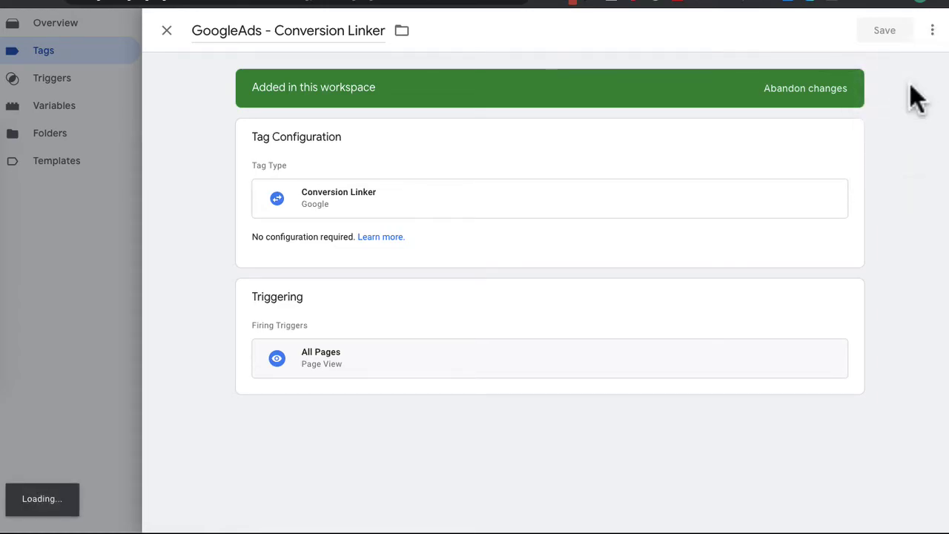
{"action": "left_click", "coordinate": [602, 186]}
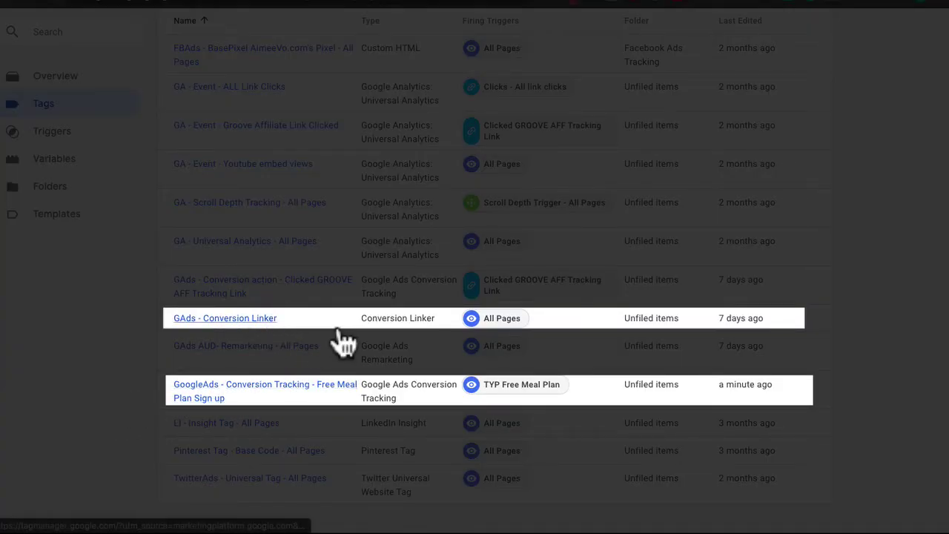
{"action": "scroll", "coordinate": [343, 343], "scroll_direction": "up", "scroll_amount": 2}
- Publish Version 37 as 'Google ads conversion tracking free meal plan' and return to the workspace overview
{"action": "scroll", "coordinate": [900, 339], "scroll_direction": "up", "scroll_amount": 1}
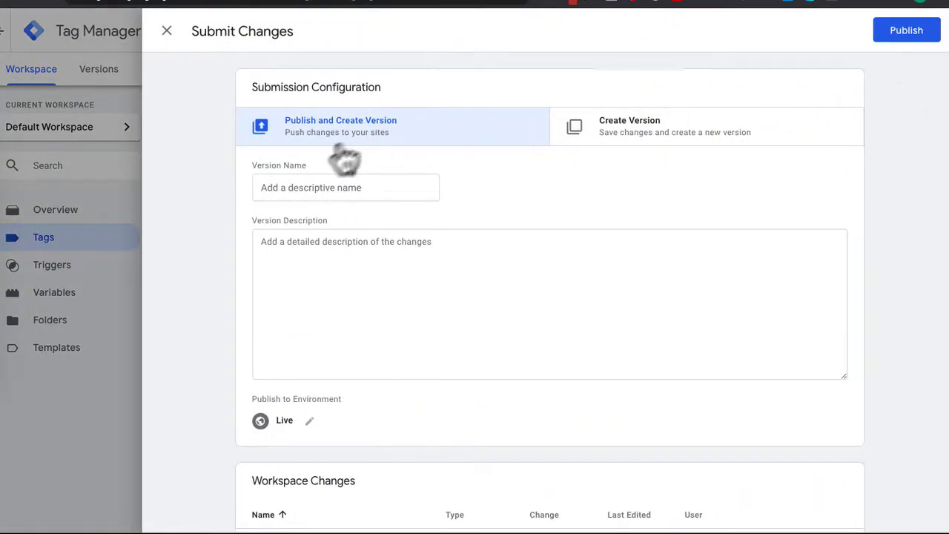
{"action": "key", "text": "ctrl+v"}
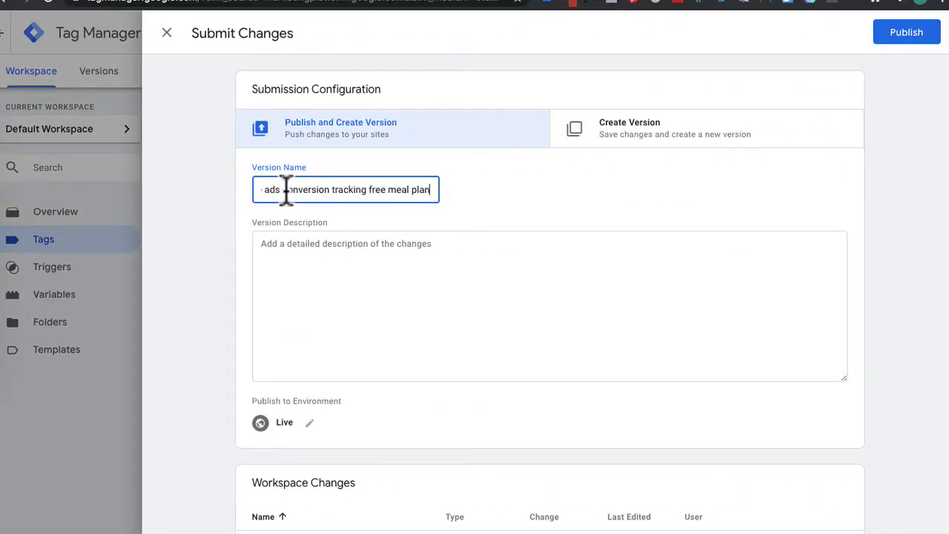
{"action": "left_click_drag", "start_coordinate": [312, 189], "coordinate": [218, 200]}
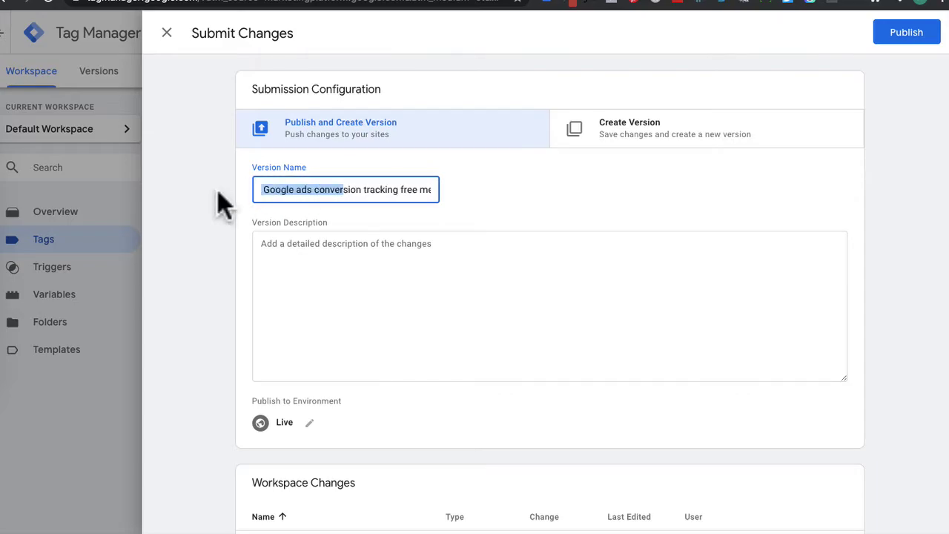
{"action": "left_click", "coordinate": [362, 191]}
{"action": "left_click_drag", "start_coordinate": [370, 190], "coordinate": [435, 192]}
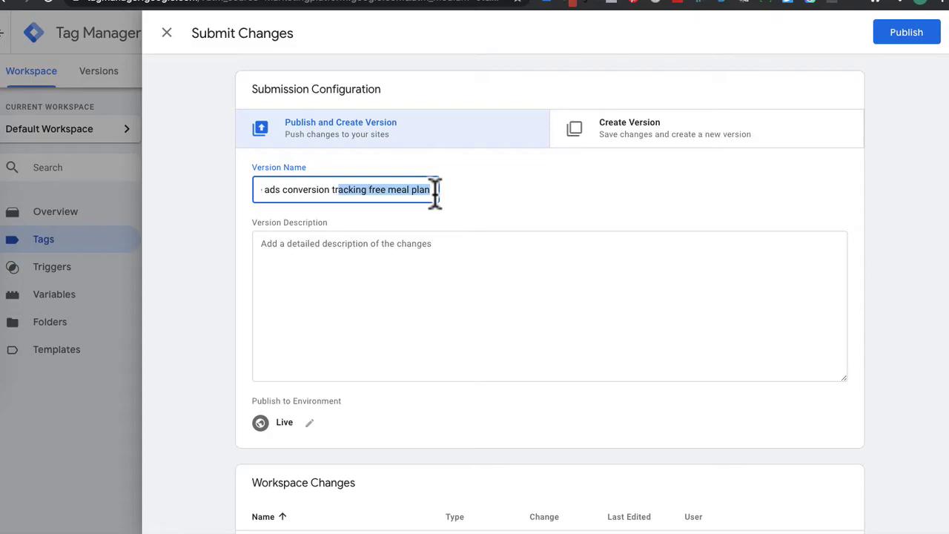
{"action": "left_click", "coordinate": [904, 36]}
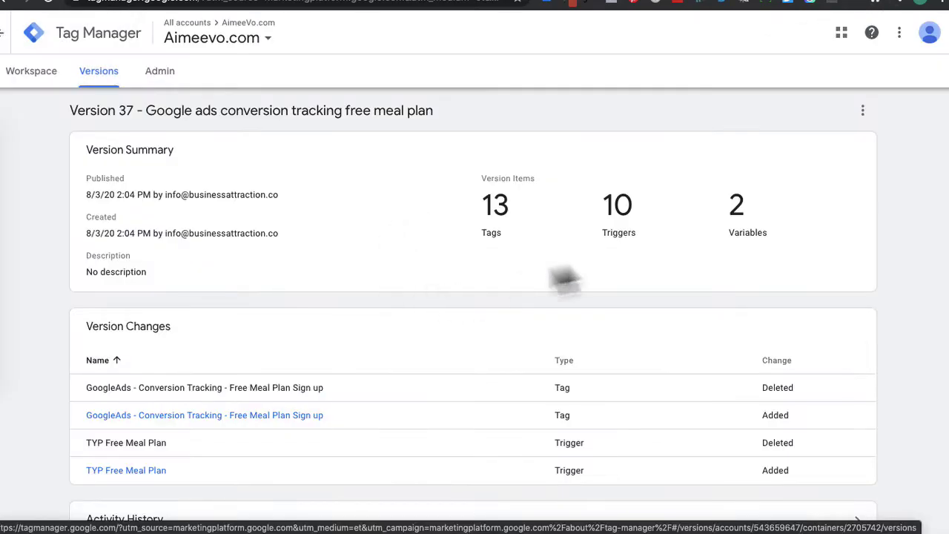
{"action": "scroll", "coordinate": [513, 290], "scroll_direction": "down", "scroll_amount": 2}
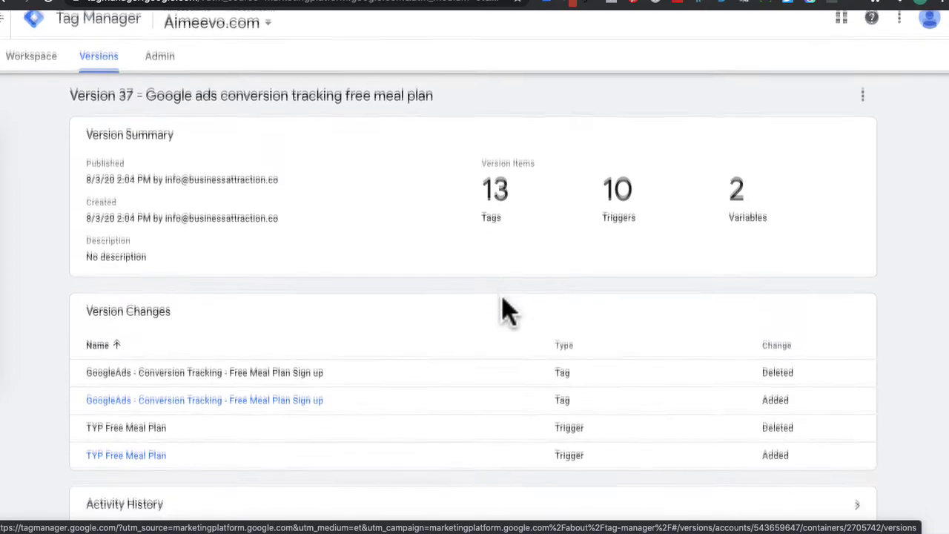
{"action": "scroll", "coordinate": [501, 309], "scroll_direction": "up", "scroll_amount": 2}
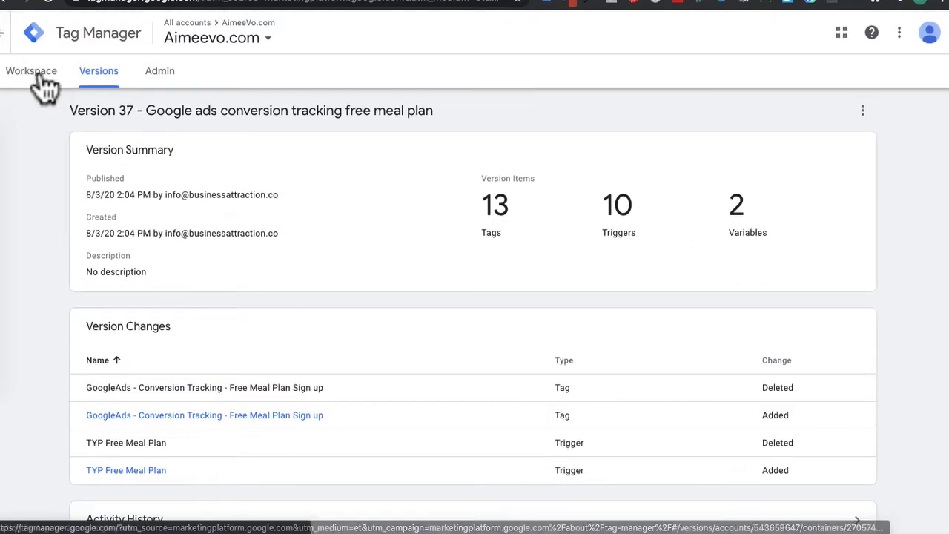
{"action": "left_click", "coordinate": [37, 77]}
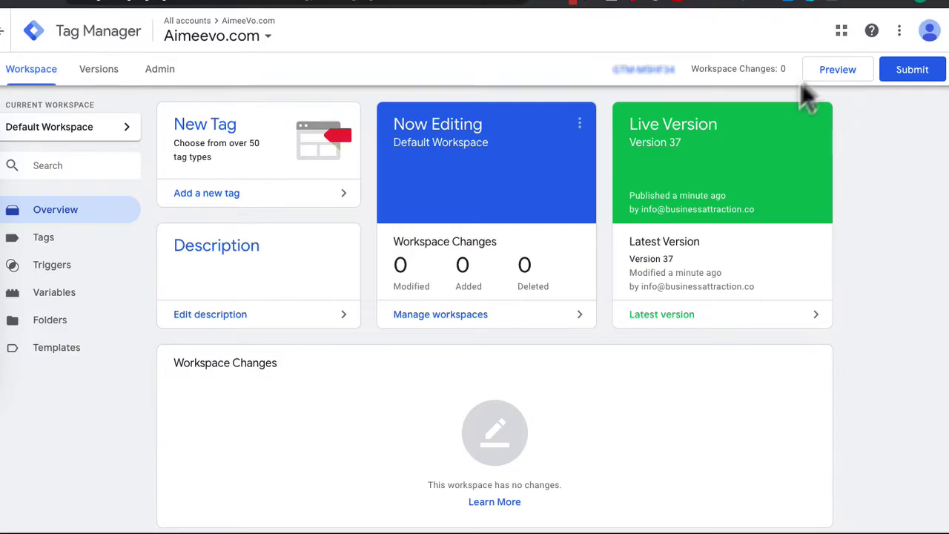
- Start Preview mode on the free meal plan thank-you page and pause its embedded video
{"action": "left_click", "coordinate": [840, 76]}
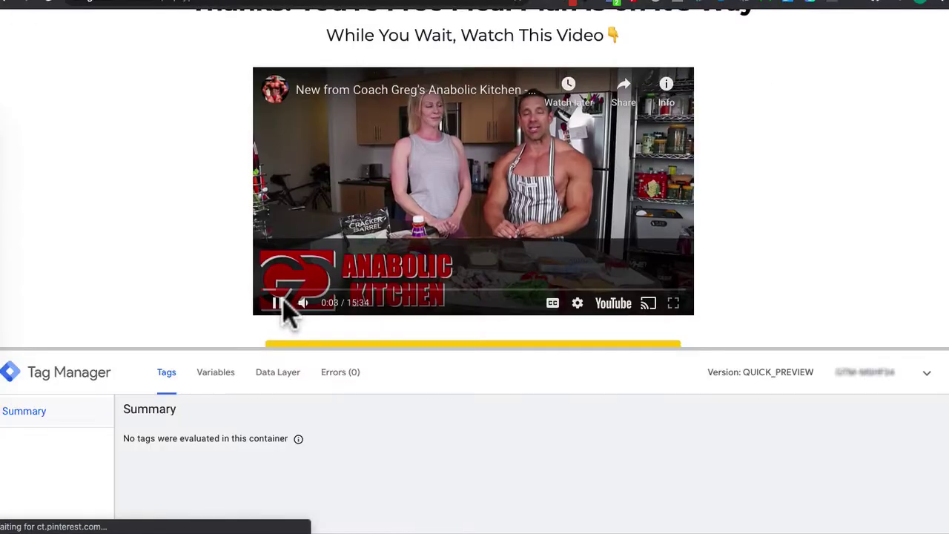
{"action": "left_click", "coordinate": [278, 304]}
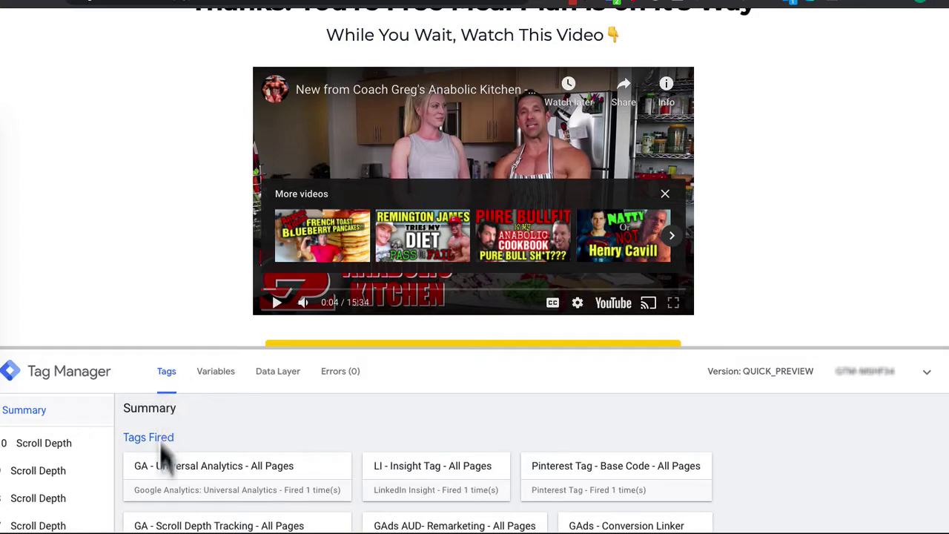
- Scroll the Tags Fired list to confirm the Free Meal Plan Sign up conversion tag fired once
{"action": "scroll", "coordinate": [239, 467], "scroll_direction": "down", "scroll_amount": 1}
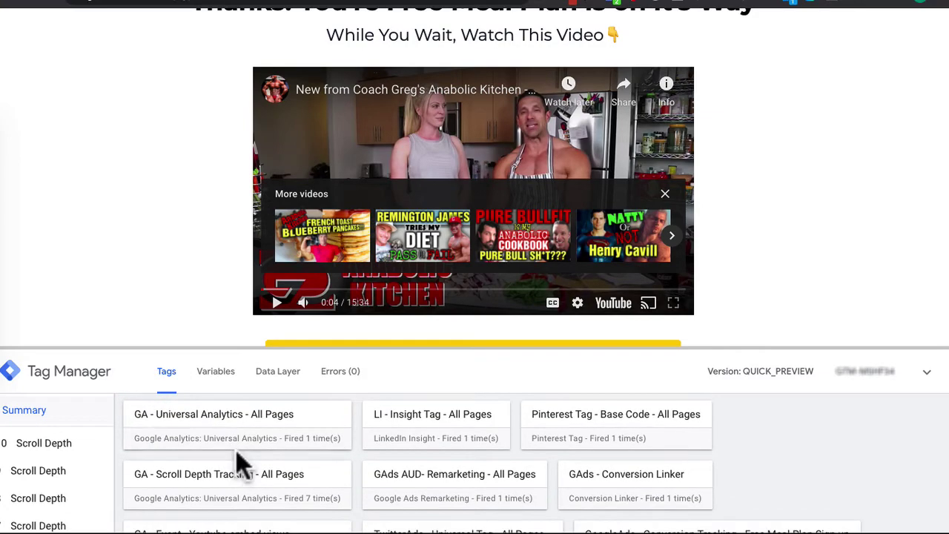
{"action": "scroll", "coordinate": [239, 464], "scroll_direction": "down", "scroll_amount": 1}
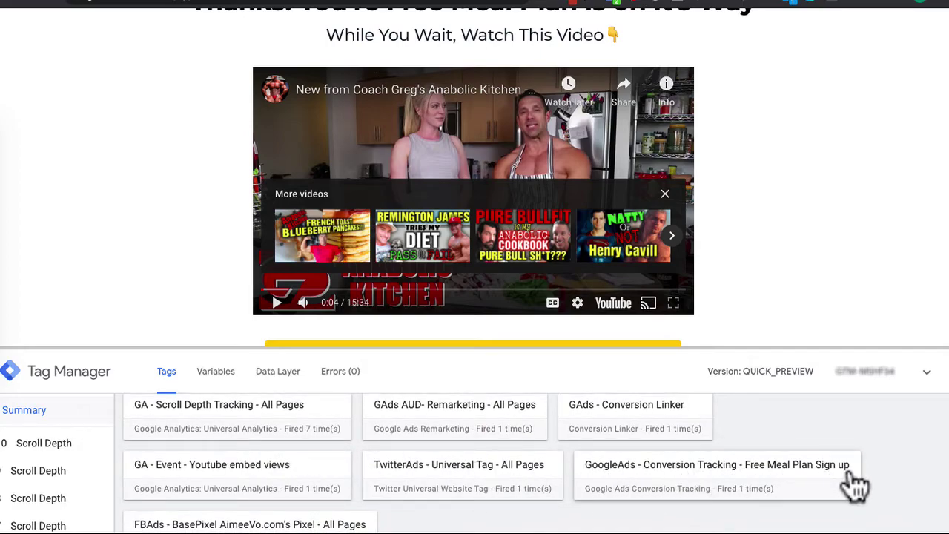
{"action": "scroll", "coordinate": [853, 483], "scroll_direction": "up", "scroll_amount": 2}
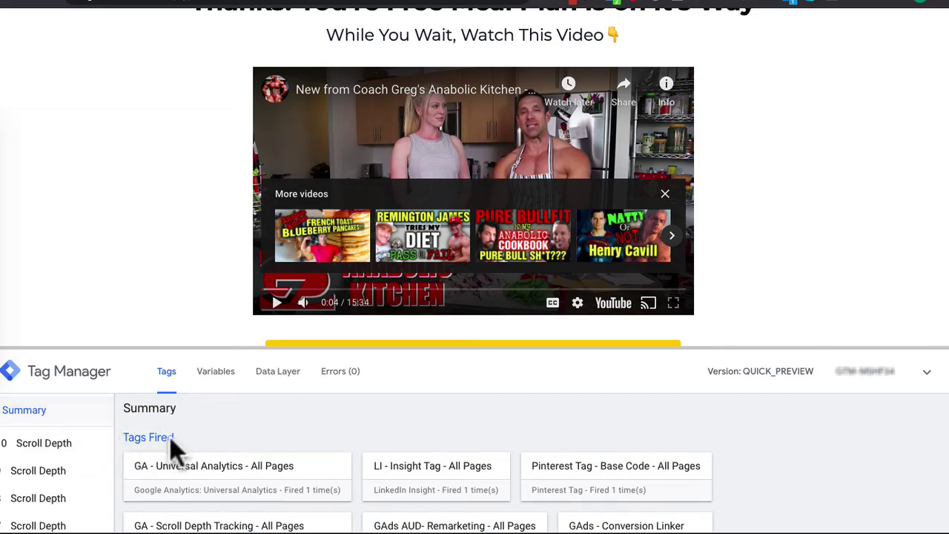
{"action": "scroll", "coordinate": [174, 449], "scroll_direction": "down", "scroll_amount": 3}
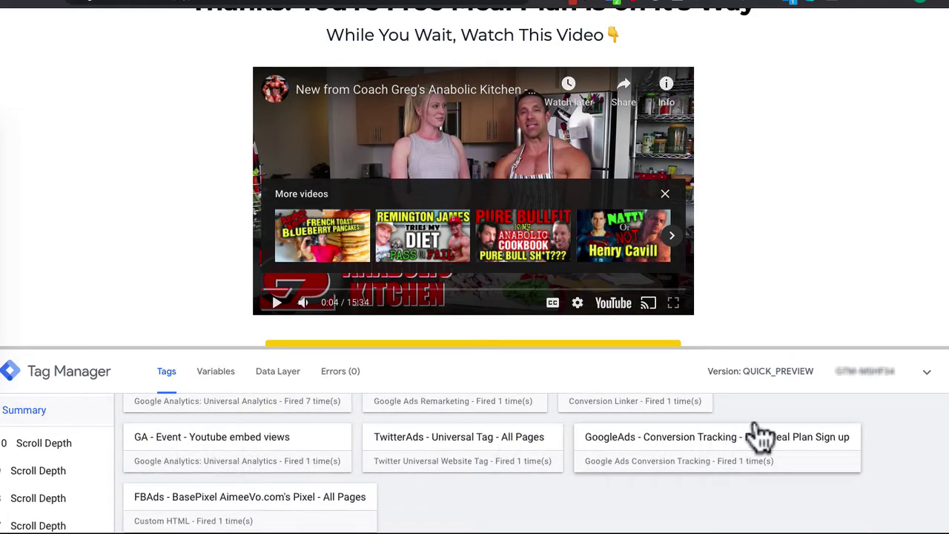
{"action": "scroll", "coordinate": [455, 464], "scroll_direction": "up", "scroll_amount": 1}
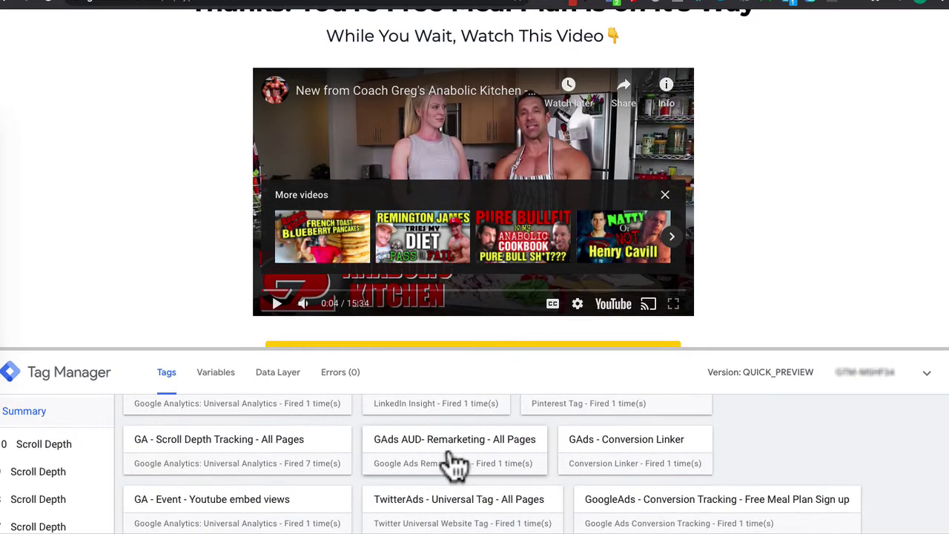
{"action": "scroll", "coordinate": [562, 466], "scroll_direction": "up", "scroll_amount": 1}
{"action": "scroll", "coordinate": [697, 432], "scroll_direction": "down", "scroll_amount": 2}
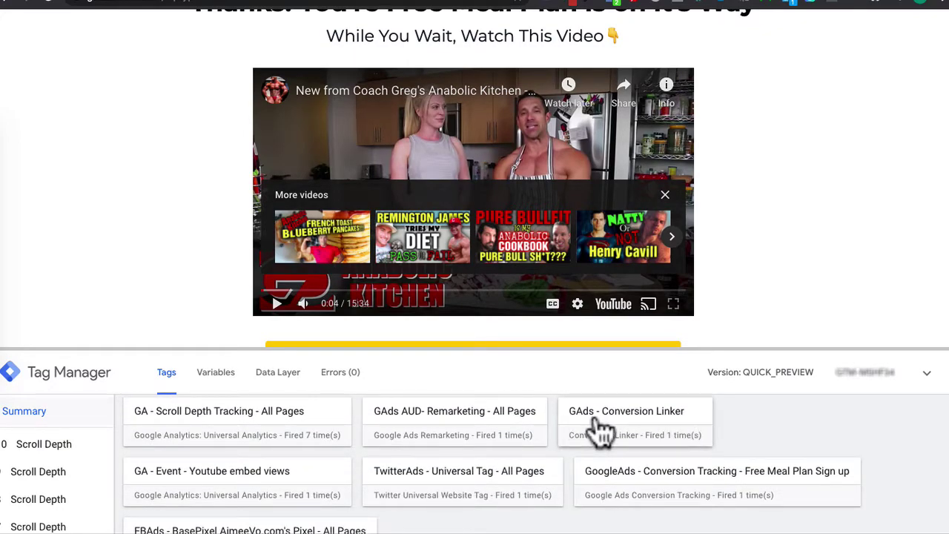
{"action": "scroll", "coordinate": [750, 431], "scroll_direction": "up", "scroll_amount": 1}
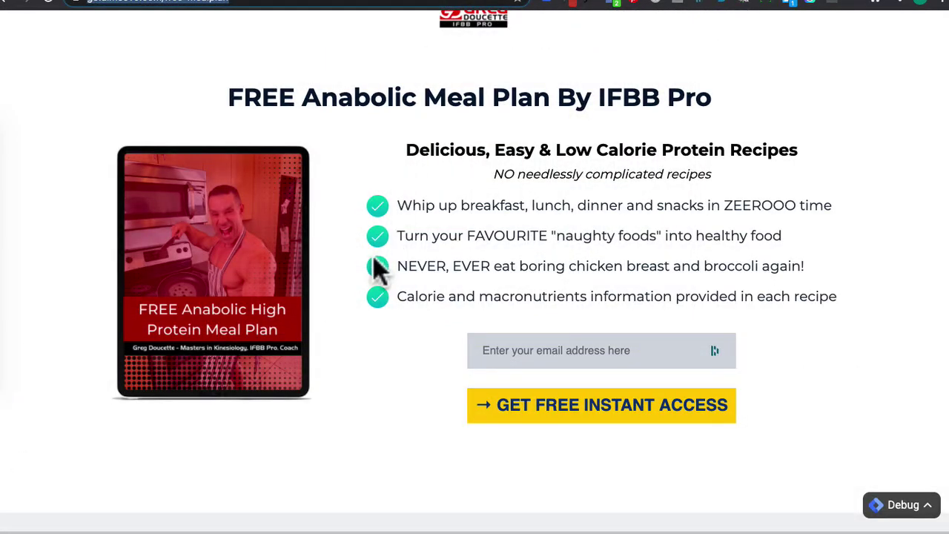
- Reload the meal plan opt-in page and scroll through the debug pane's Tags Fired list
{"action": "left_click", "coordinate": [49, 4]}
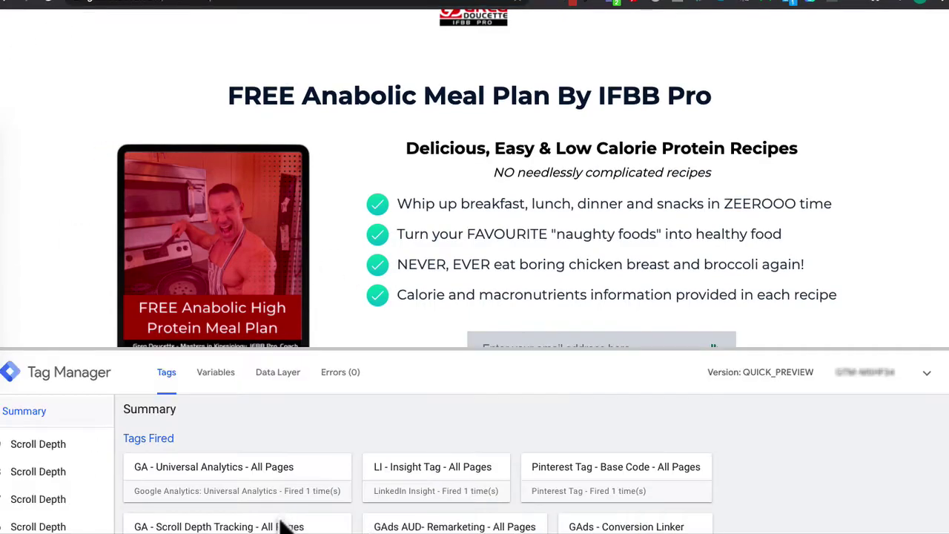
{"action": "scroll", "coordinate": [234, 435], "scroll_direction": "down", "scroll_amount": 3}
{"action": "scroll", "coordinate": [245, 453], "scroll_direction": "down", "scroll_amount": 1}
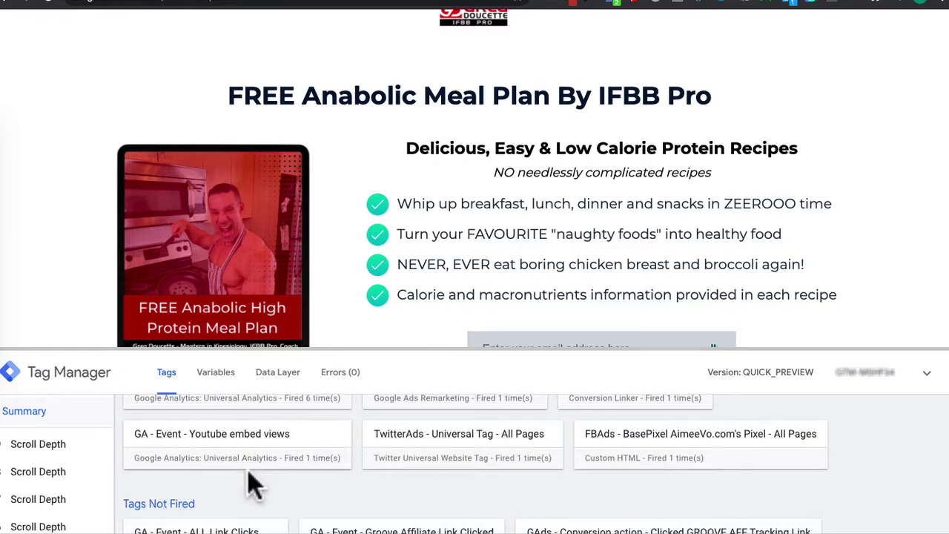
{"action": "scroll", "coordinate": [252, 478], "scroll_direction": "up", "scroll_amount": 2}
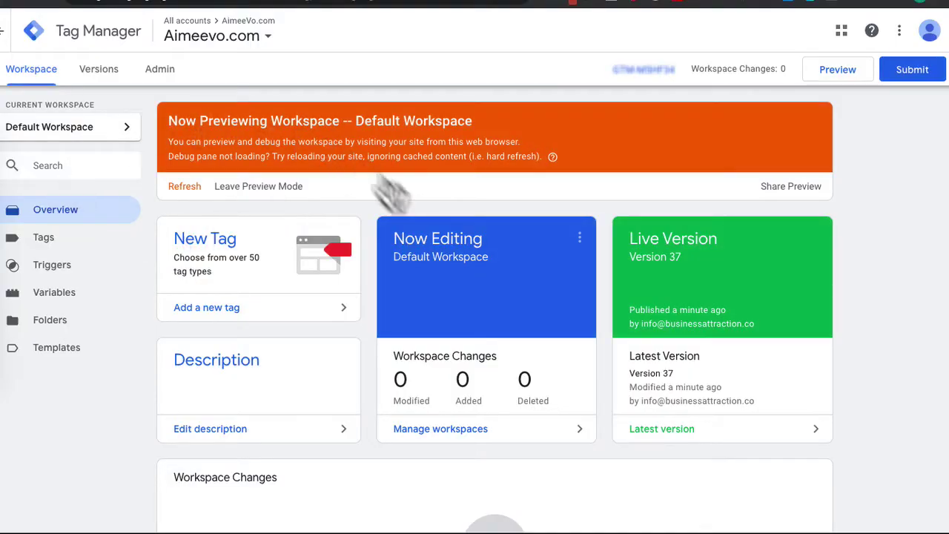
- Leave preview mode and show the Install Google Tag Manager code snippets from Admin
{"action": "left_click", "coordinate": [237, 189]}
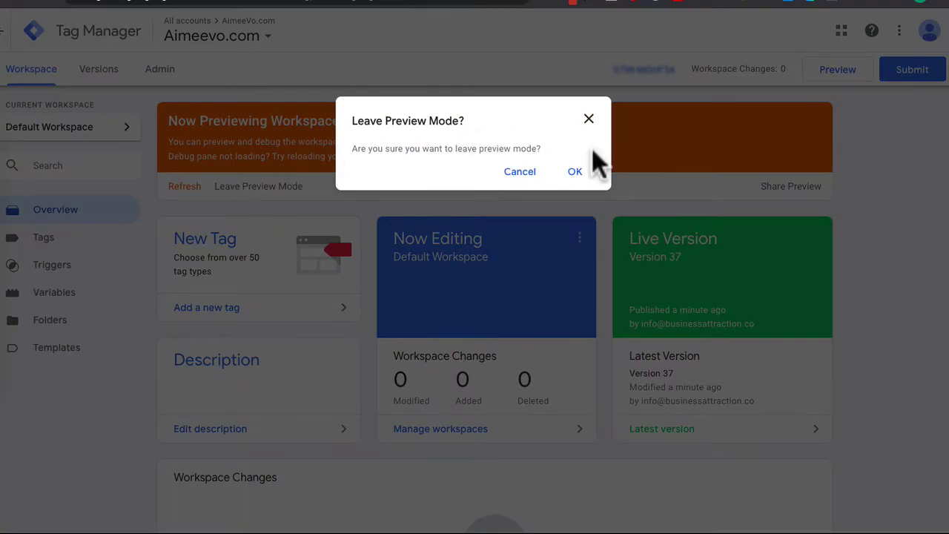
{"action": "left_click", "coordinate": [575, 172]}
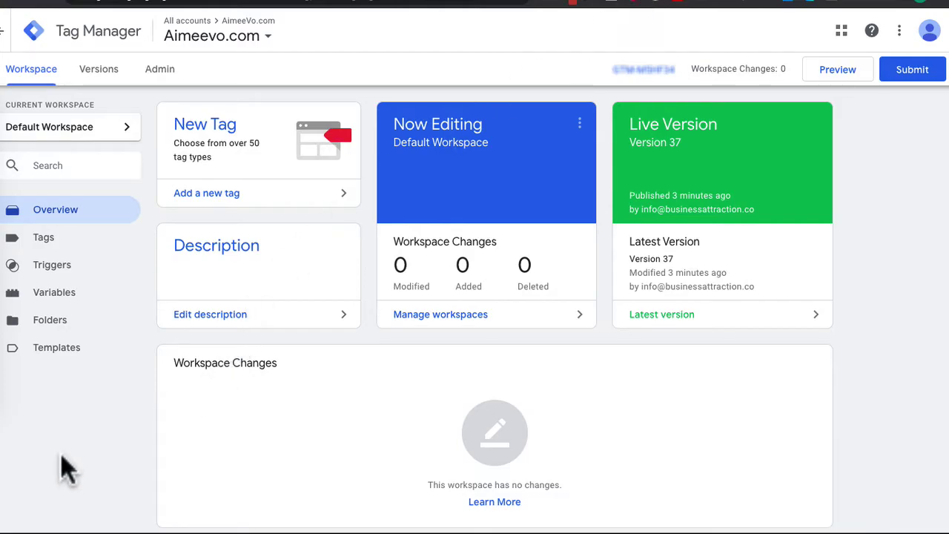
{"action": "left_click", "coordinate": [161, 74]}
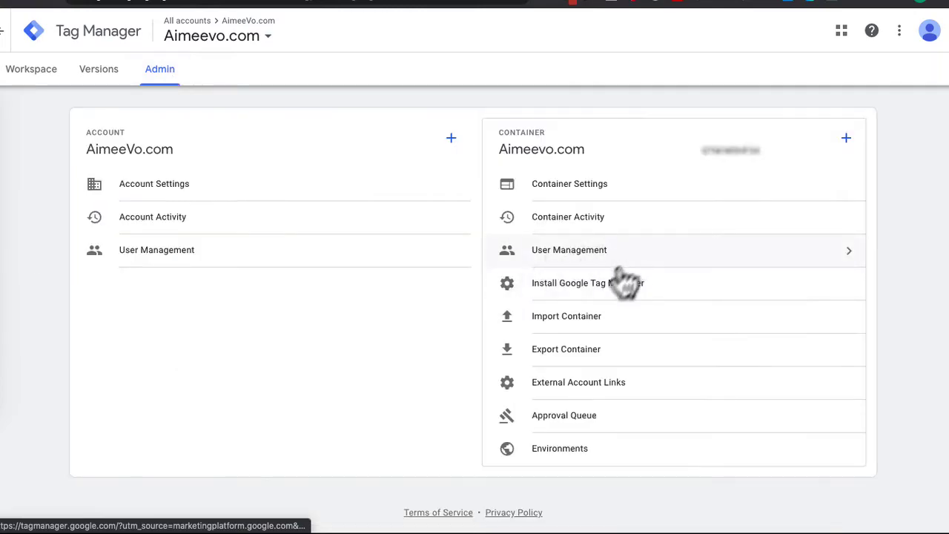
{"action": "left_click", "coordinate": [589, 288]}
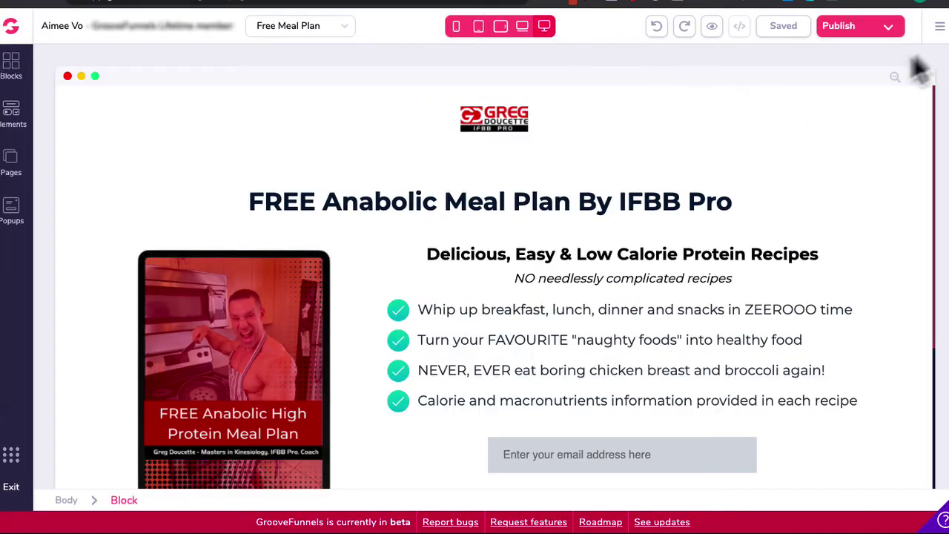
- Open the Free Meal Plan site settings and check Code includes for the GTM snippet
{"action": "left_click", "coordinate": [940, 25]}
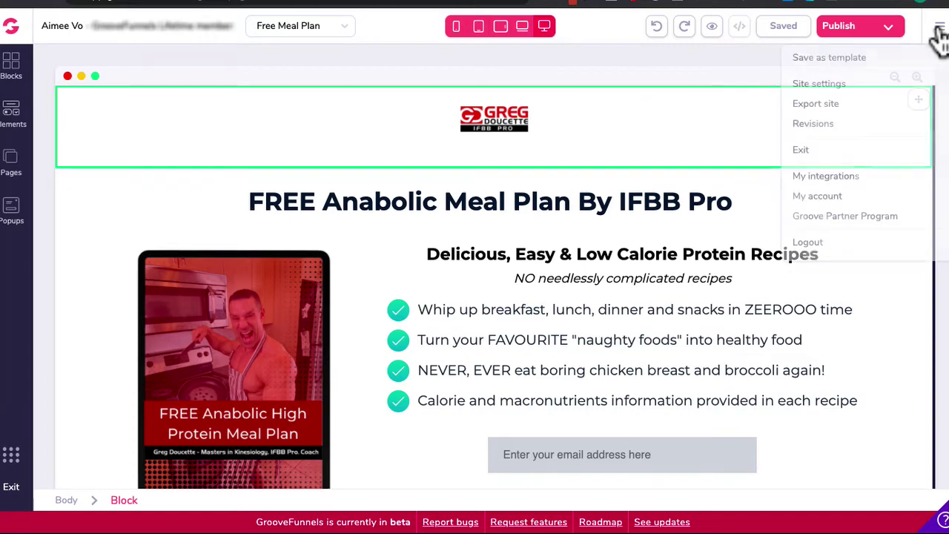
{"action": "left_click", "coordinate": [823, 85]}
{"action": "scroll", "coordinate": [803, 445], "scroll_direction": "down", "scroll_amount": 6}
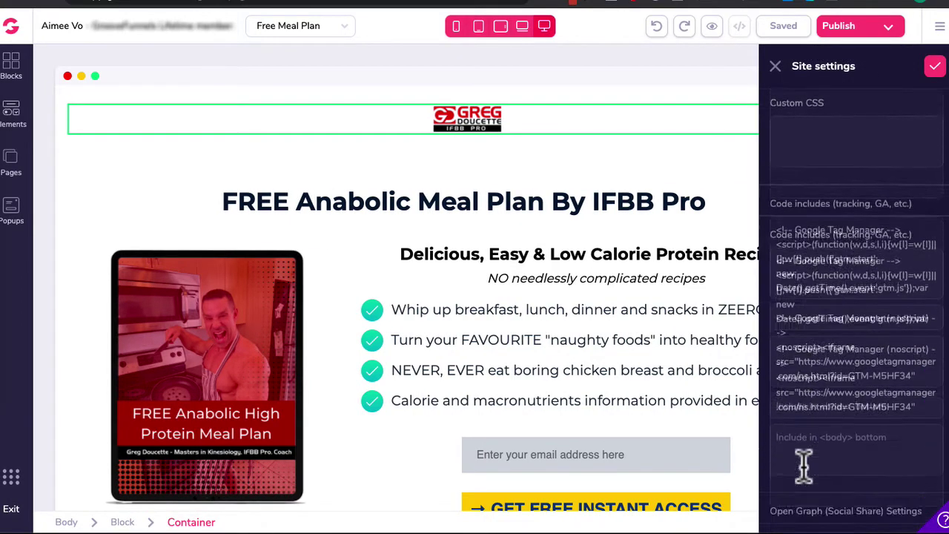
{"action": "scroll", "coordinate": [912, 297], "scroll_direction": "up", "scroll_amount": 1}
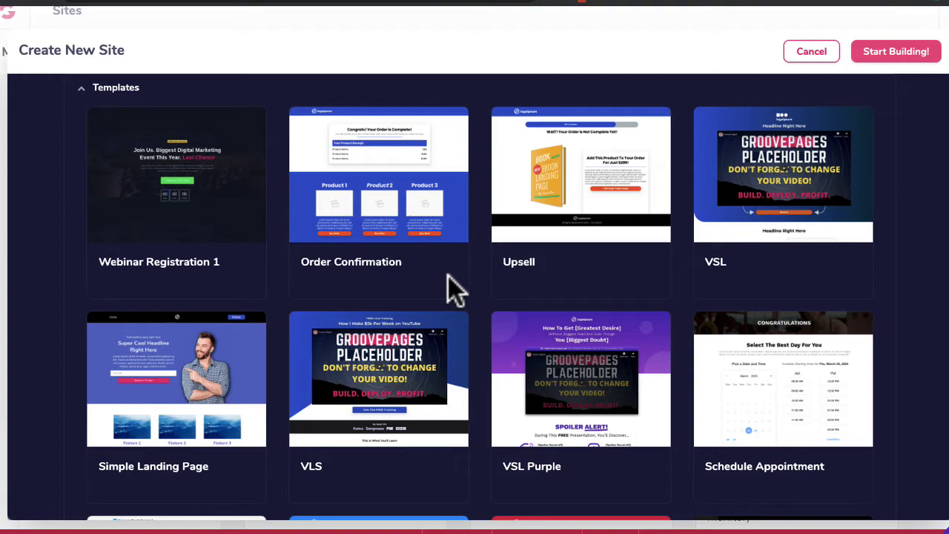
{"action": "scroll", "coordinate": [447, 276], "scroll_direction": "down", "scroll_amount": 2}
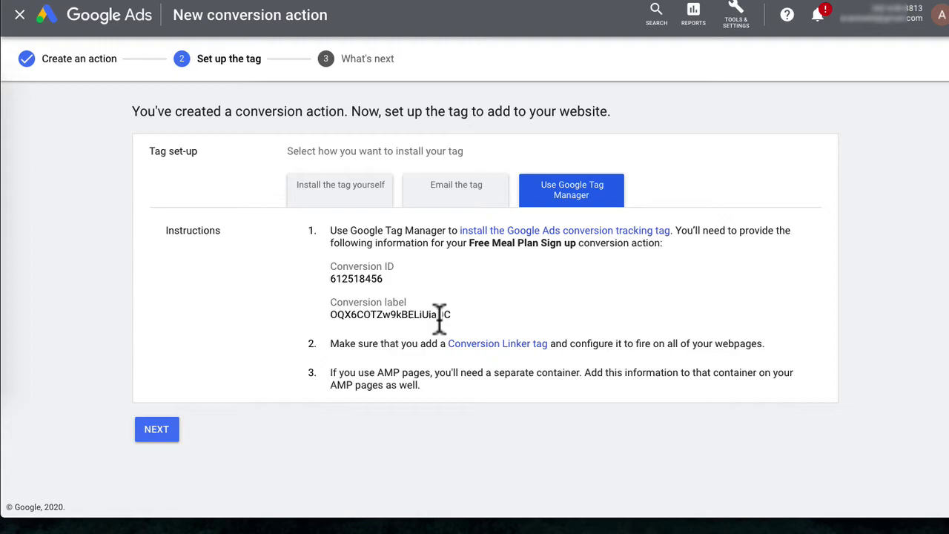
- Finish the Free Meal Plan Sign up conversion action and check its tracking status under Conversions
{"action": "left_click", "coordinate": [157, 429]}
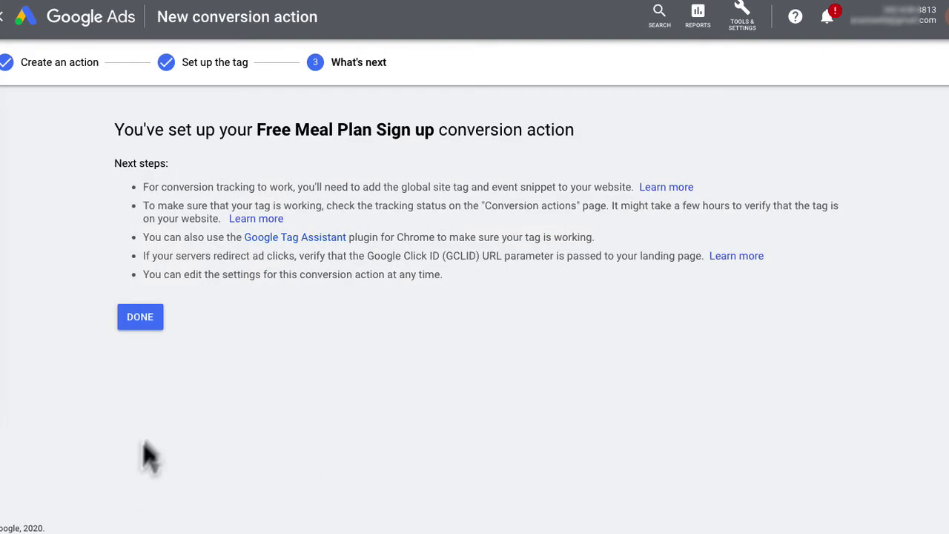
{"action": "left_click", "coordinate": [138, 326]}
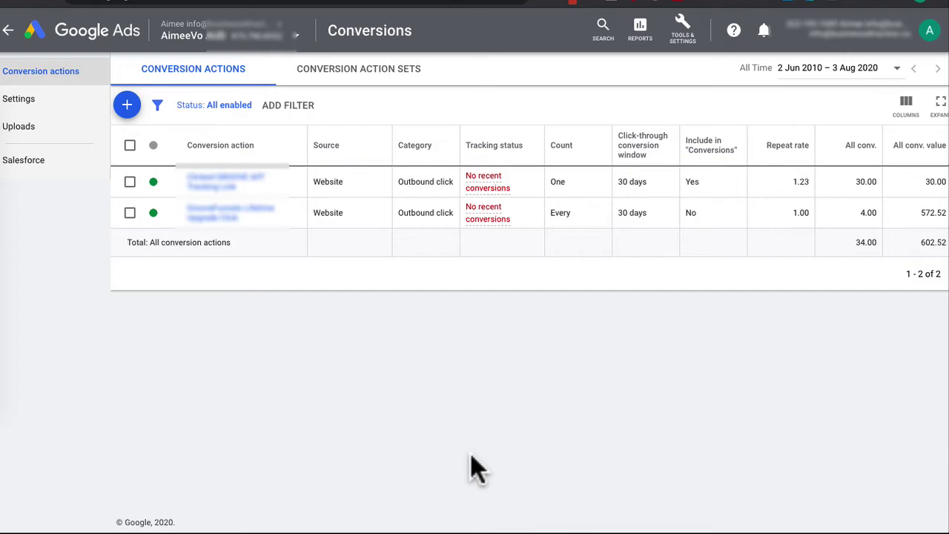
{"action": "left_click", "coordinate": [689, 32]}
{"action": "left_click", "coordinate": [559, 104]}
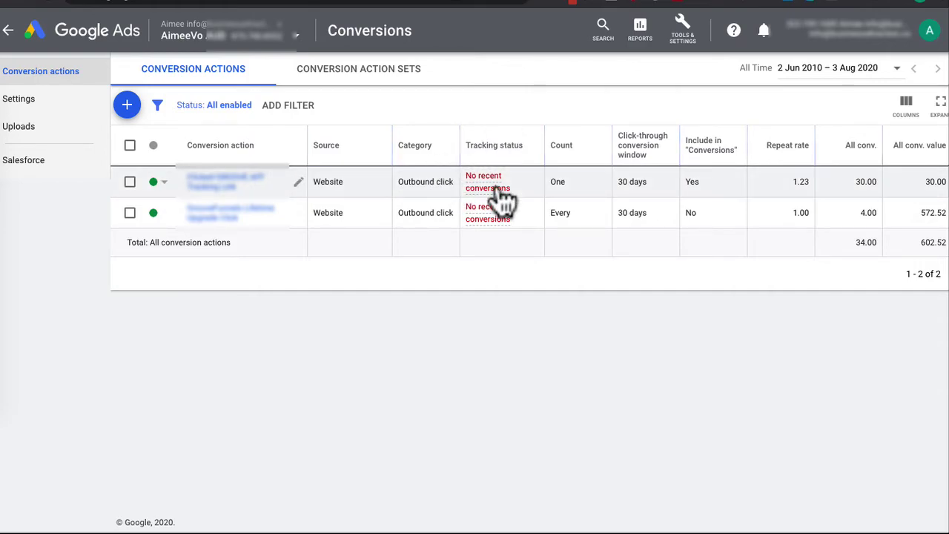
{"action": "mouse_move", "coordinate": [503, 199]}
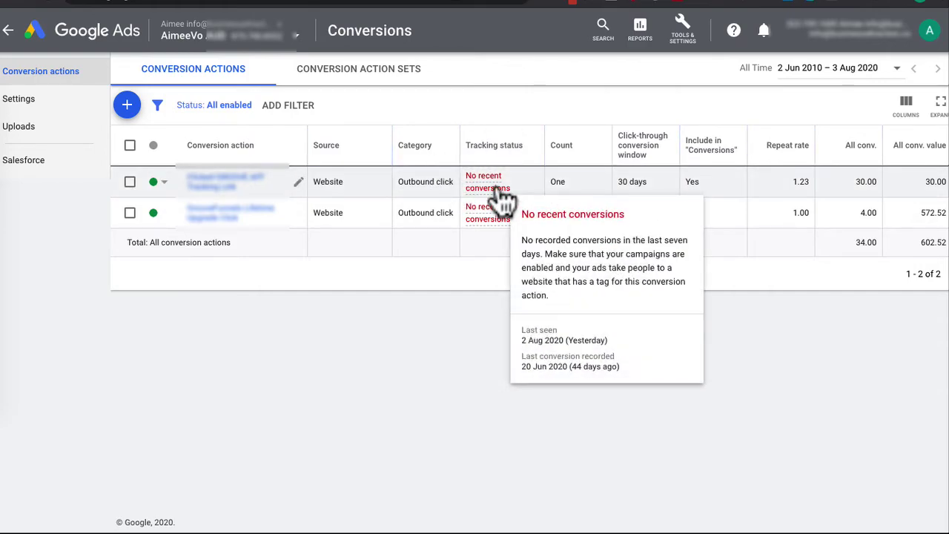
{"action": "key", "text": "alt+Left"}
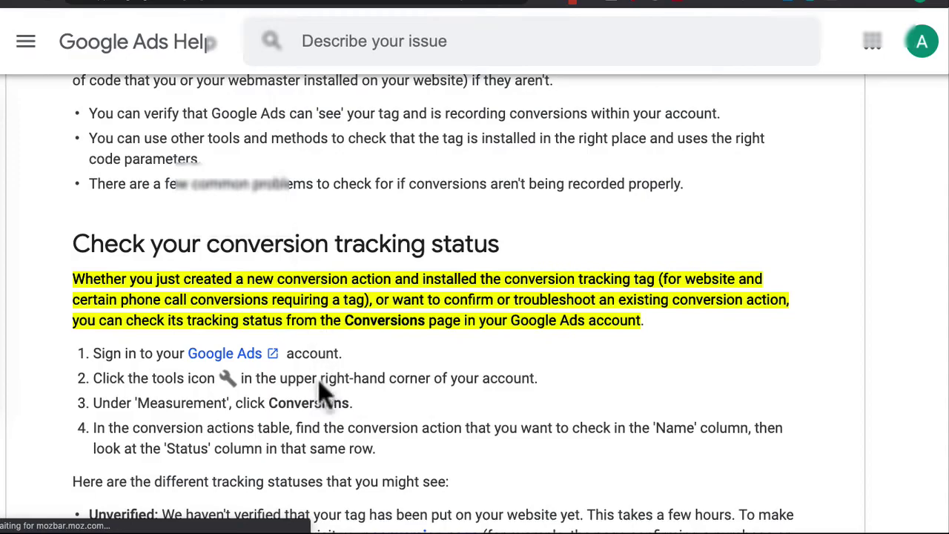
- Scroll through the help article's conversion tracking status definitions
{"action": "scroll", "coordinate": [320, 390], "scroll_direction": "down", "scroll_amount": 5}
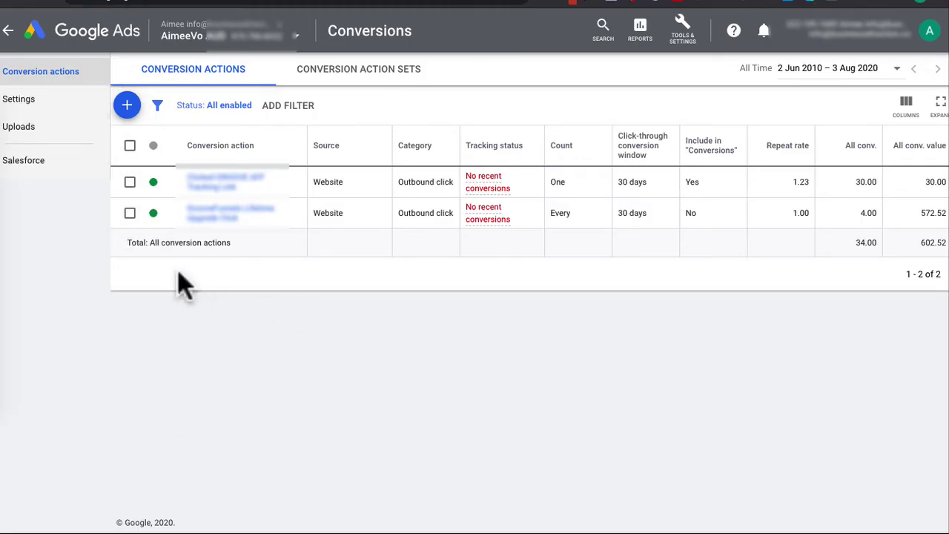
- Skip ahead twice in the embedded tutorial video, then scroll down to the Campaigns card
{"action": "mouse_move", "coordinate": [488, 189]}
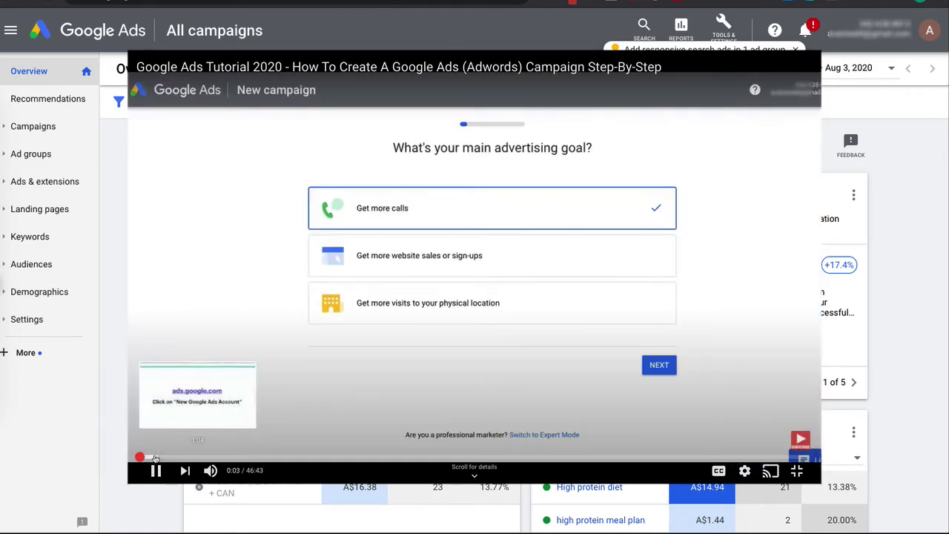
{"action": "left_click", "coordinate": [180, 457]}
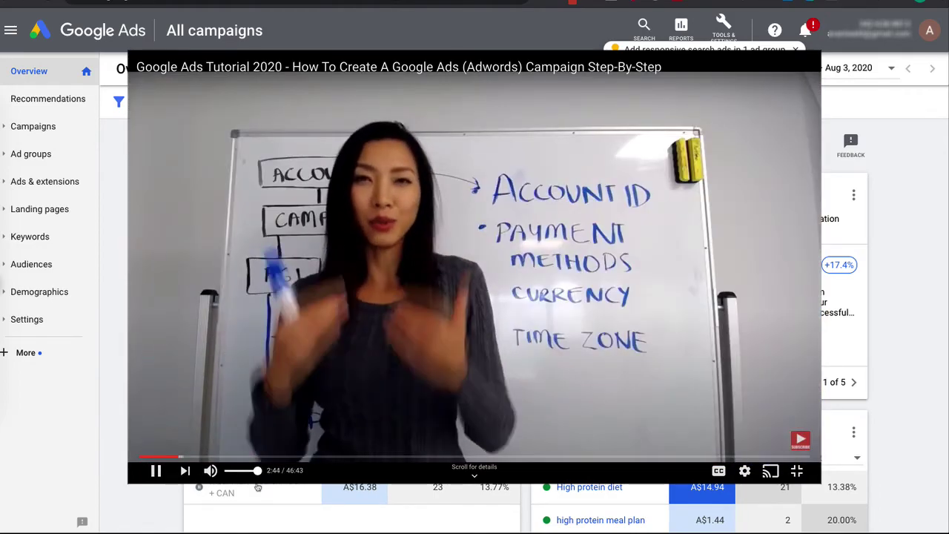
{"action": "left_click", "coordinate": [213, 455]}
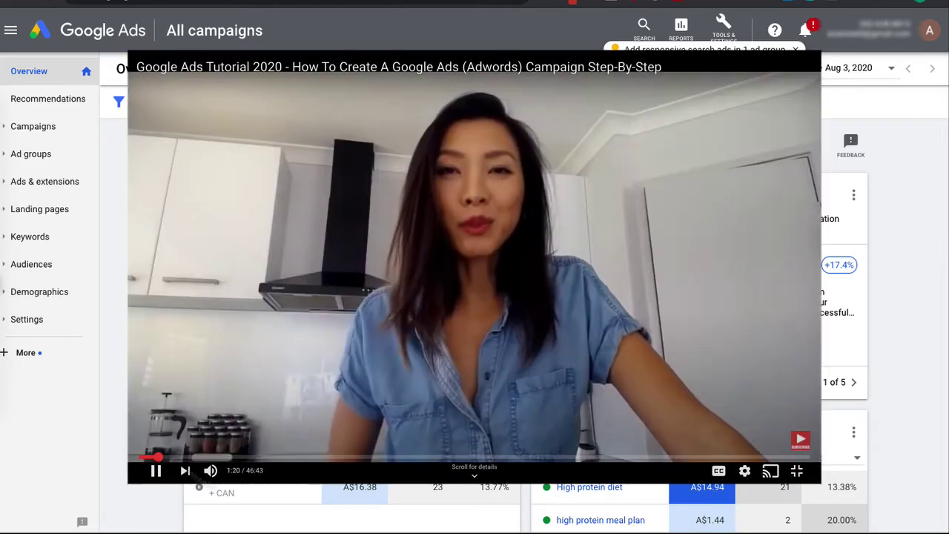
{"action": "scroll", "coordinate": [328, 445], "scroll_direction": "down", "scroll_amount": 3}
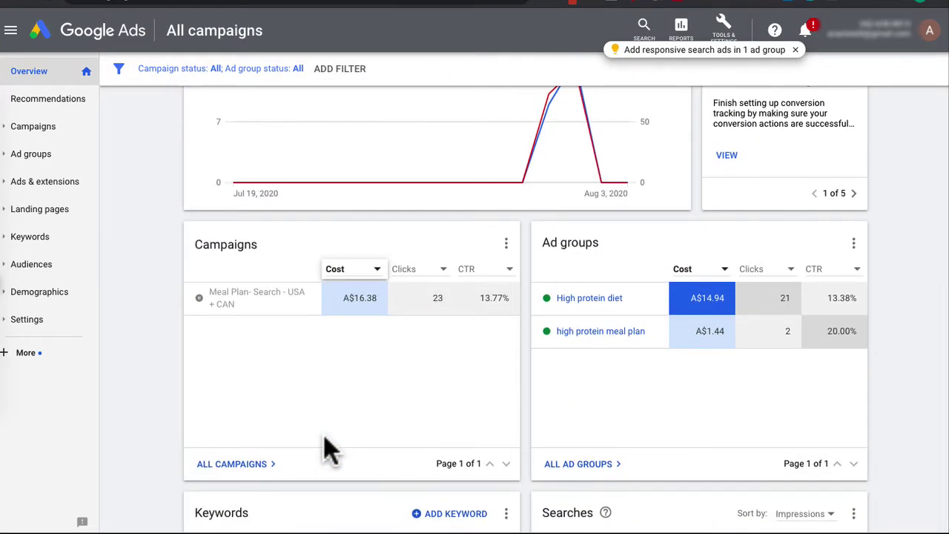
- In the Meal Plan- Search - USA + CAN campaign's additional settings, confirm conversions use Free Meal Plan Sign up
{"action": "left_click", "coordinate": [252, 465]}
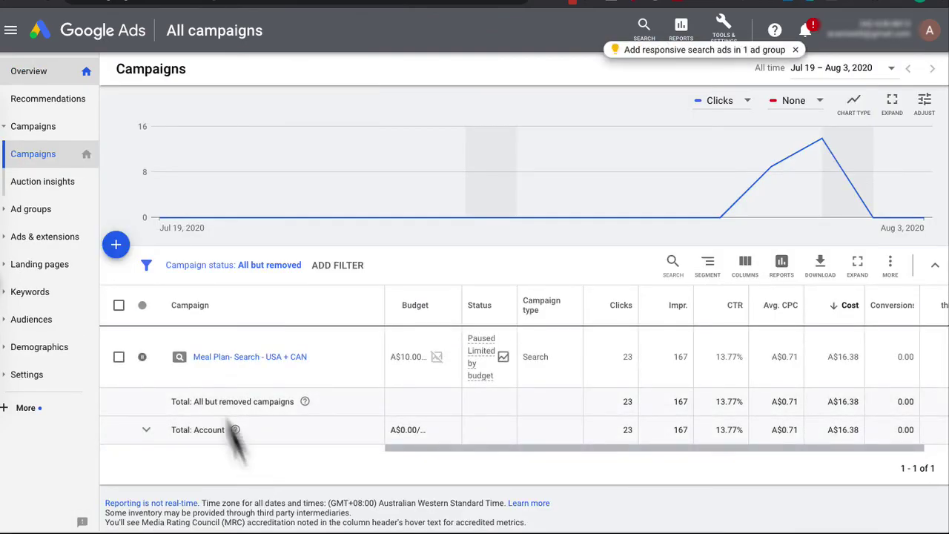
{"action": "left_click", "coordinate": [236, 359]}
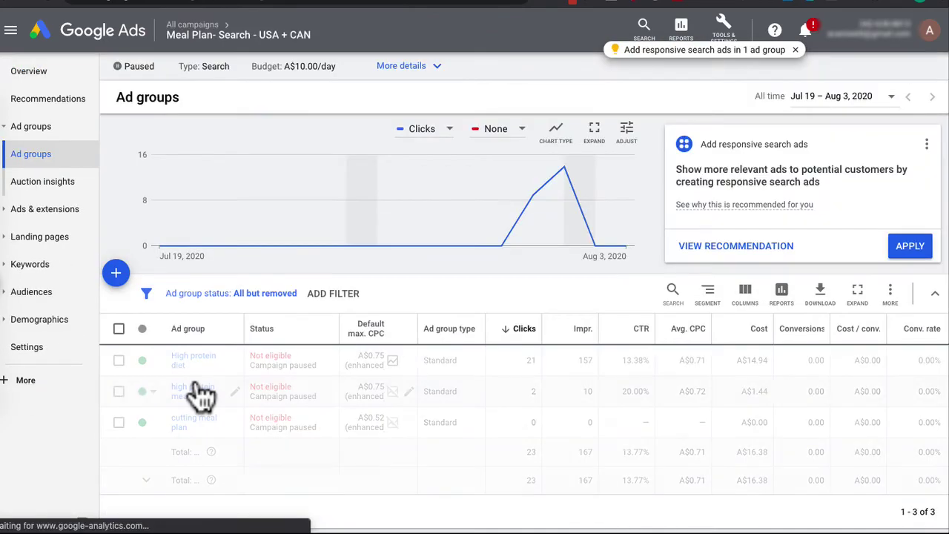
{"action": "left_click", "coordinate": [18, 391]}
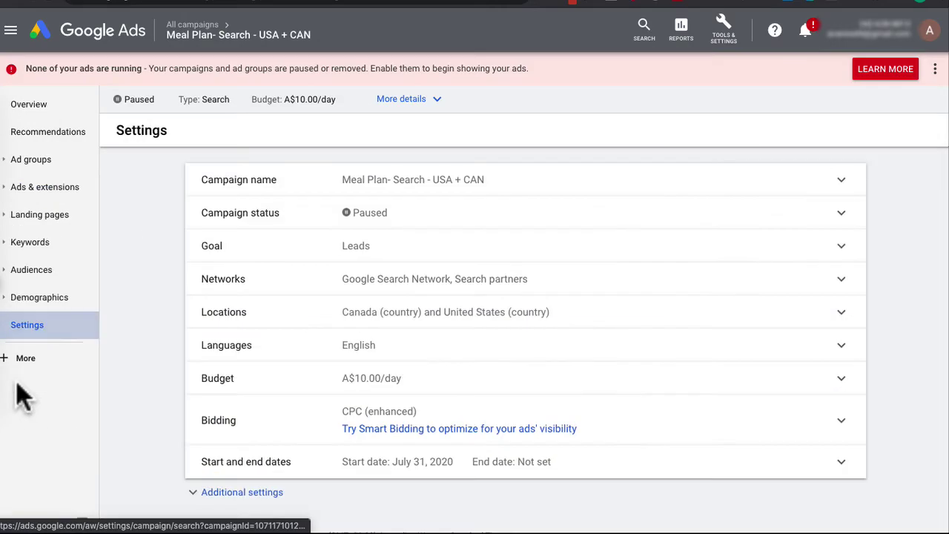
{"action": "scroll", "coordinate": [274, 445], "scroll_direction": "down", "scroll_amount": 1}
{"action": "left_click", "coordinate": [243, 446]}
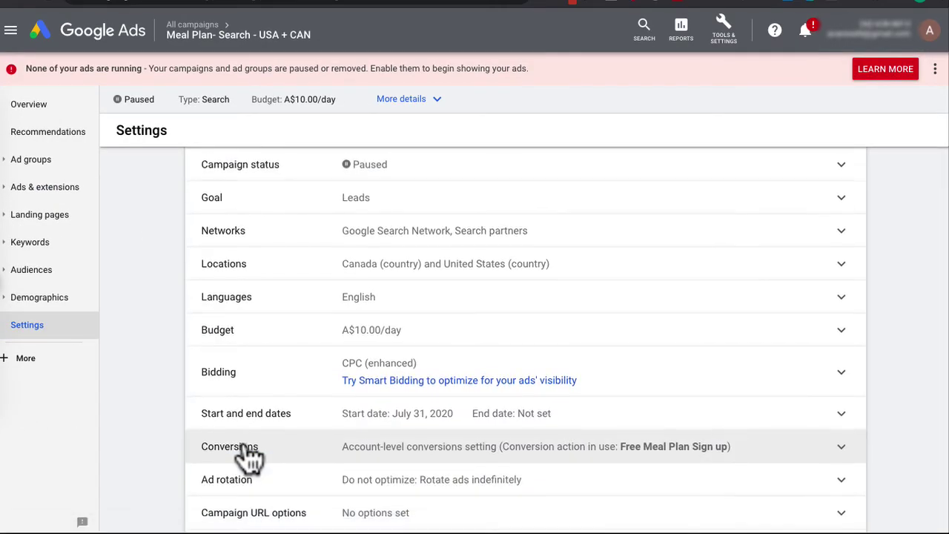
{"action": "scroll", "coordinate": [249, 454], "scroll_direction": "down", "scroll_amount": 2}
{"action": "left_click", "coordinate": [333, 371]}
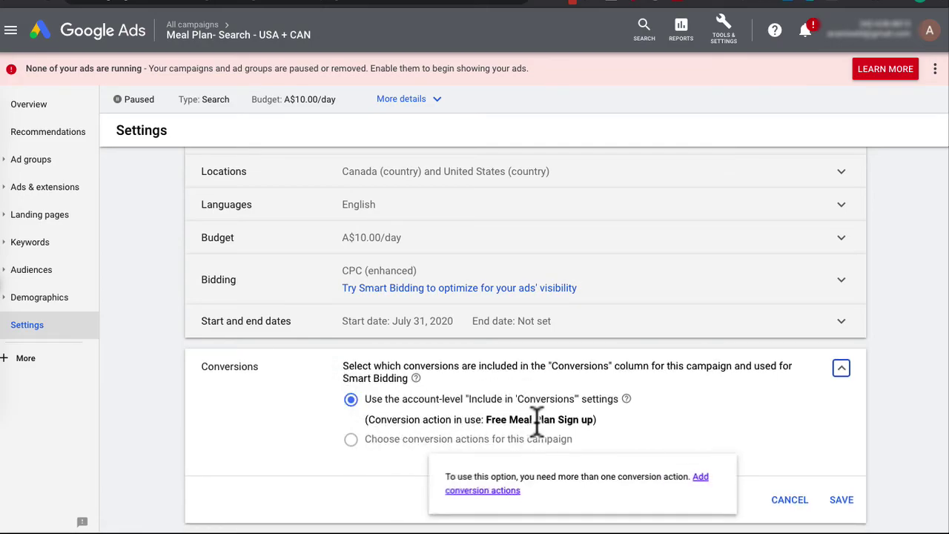
{"action": "scroll", "coordinate": [608, 432], "scroll_direction": "up", "scroll_amount": 1}
{"action": "mouse_move", "coordinate": [423, 466]}
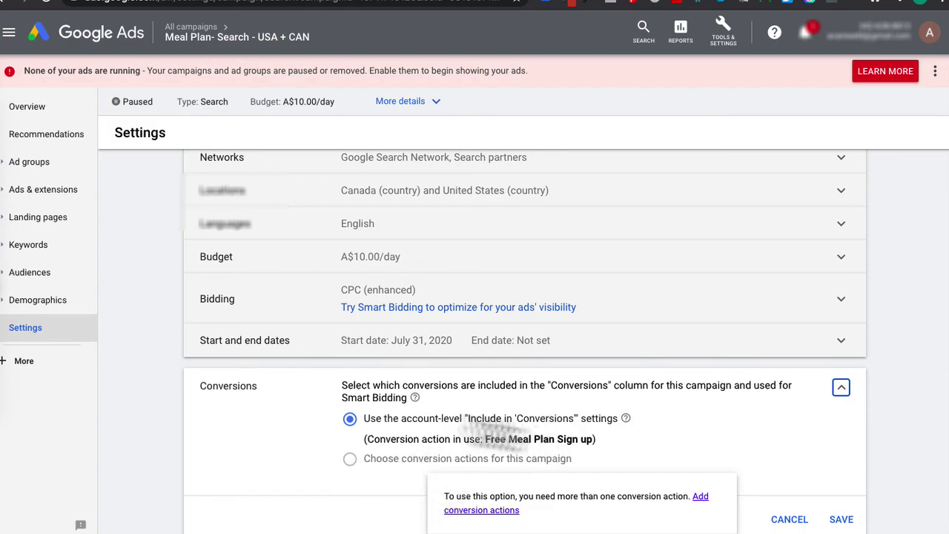
{"action": "scroll", "coordinate": [641, 492], "scroll_direction": "down", "scroll_amount": 2}
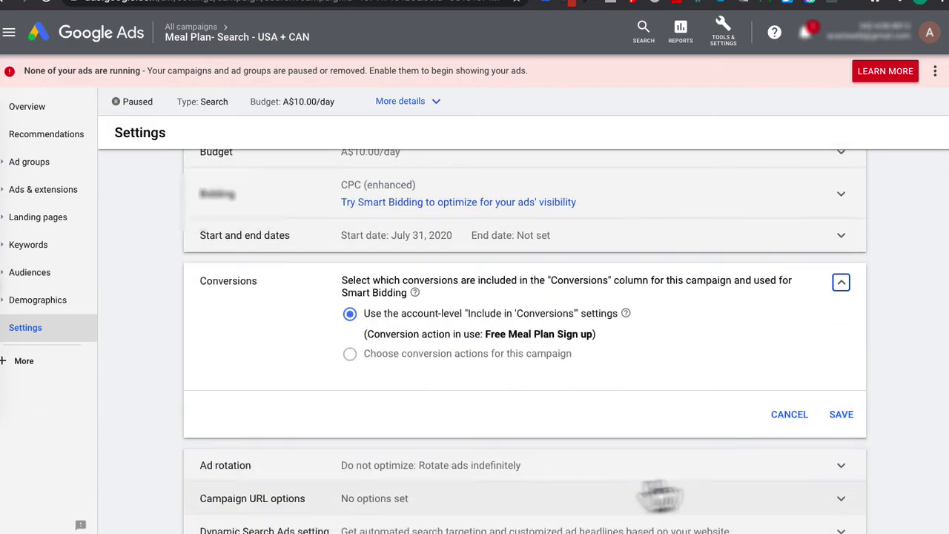